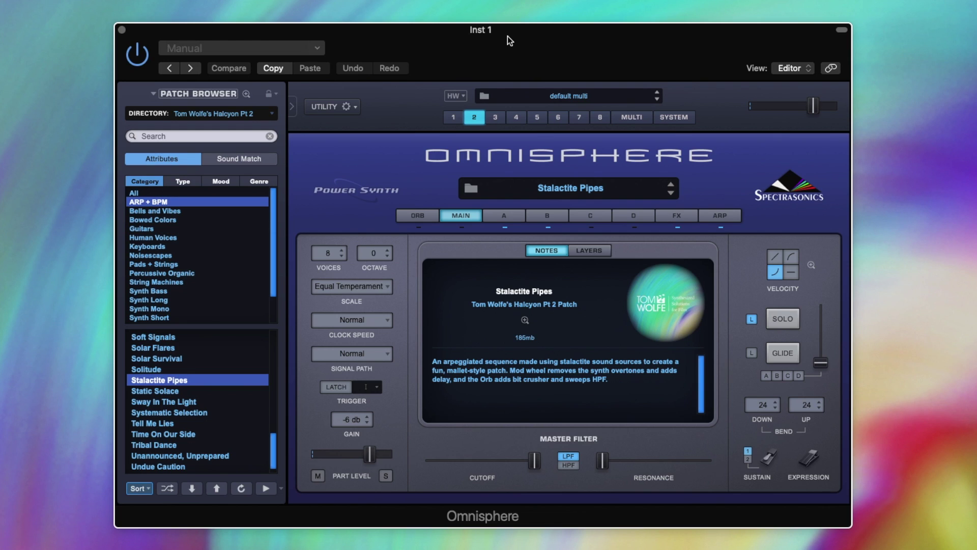
- Switch to part 1 and bring up its layer A and layer B settings
{"action": "left_click", "coordinate": [458, 117]}
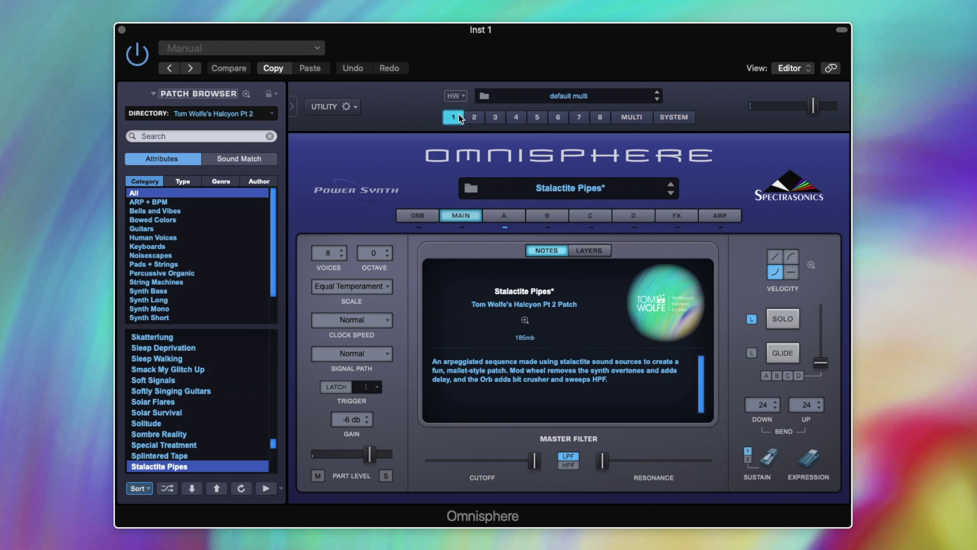
{"action": "left_click", "coordinate": [519, 216]}
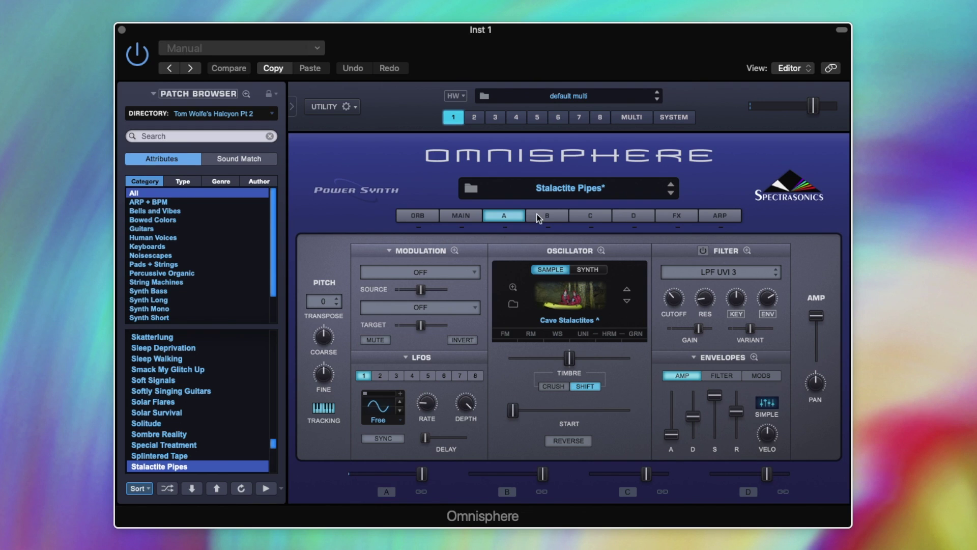
{"action": "left_click", "coordinate": [539, 216]}
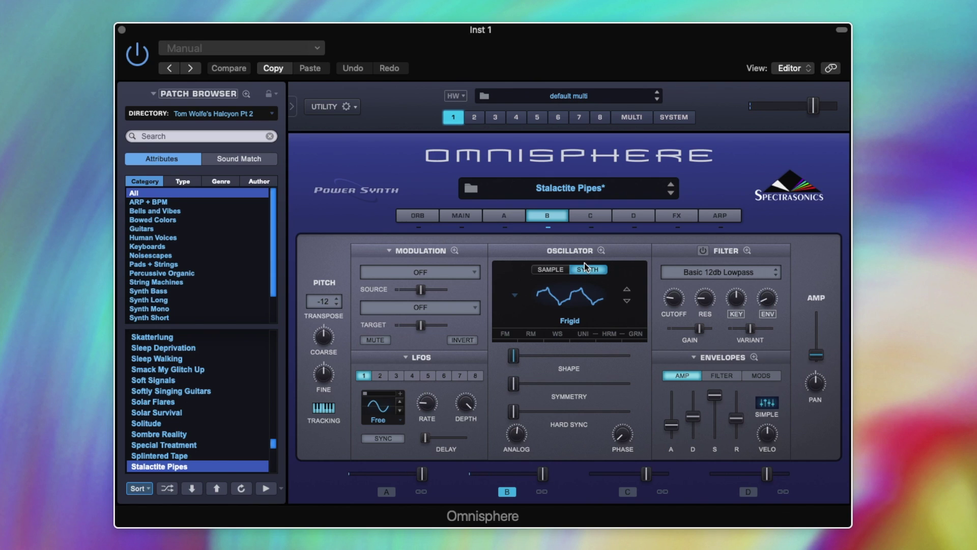
- Look through the Bell category of the Digital Wavetables for layer B's oscillator and keep Frigid
{"action": "left_click", "coordinate": [517, 294]}
{"action": "mouse_move", "coordinate": [529, 322]}
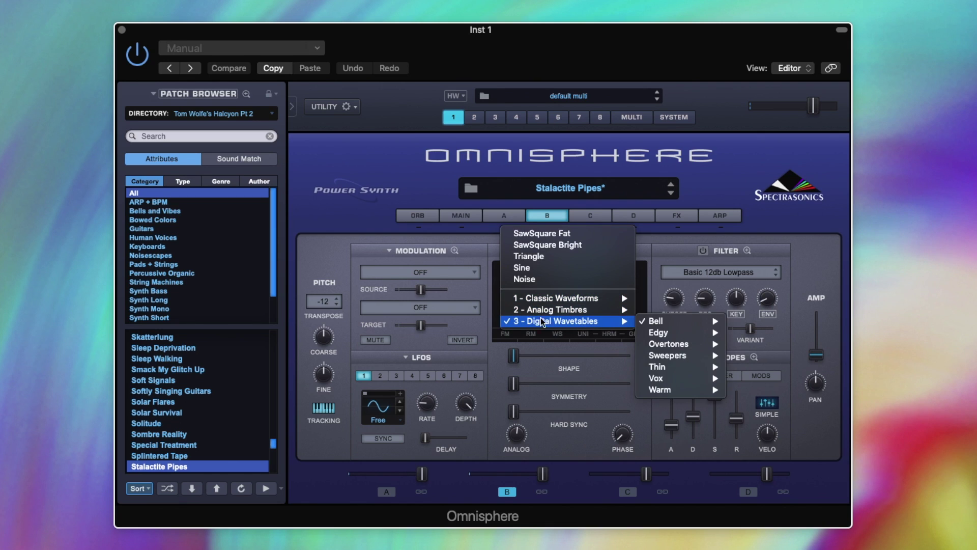
{"action": "mouse_move", "coordinate": [652, 321]}
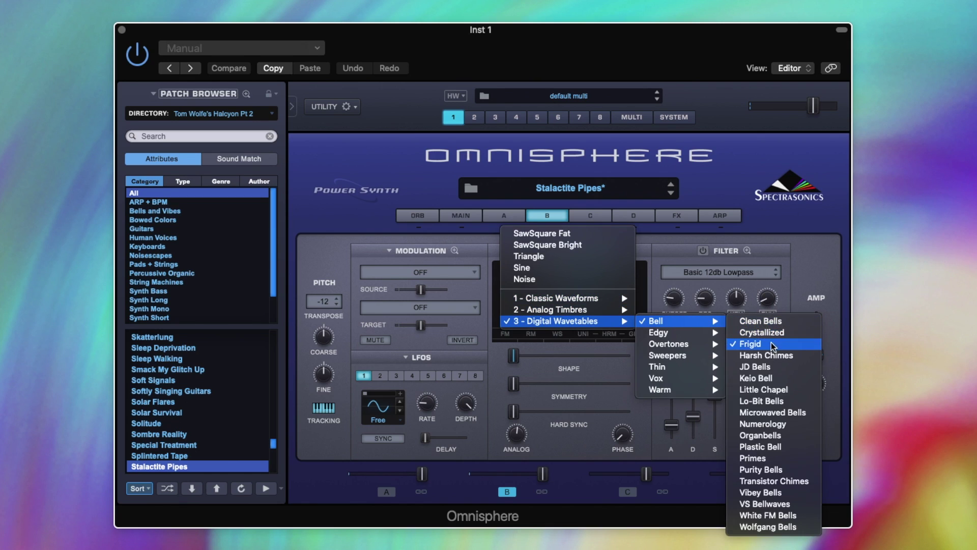
{"action": "left_click", "coordinate": [671, 258]}
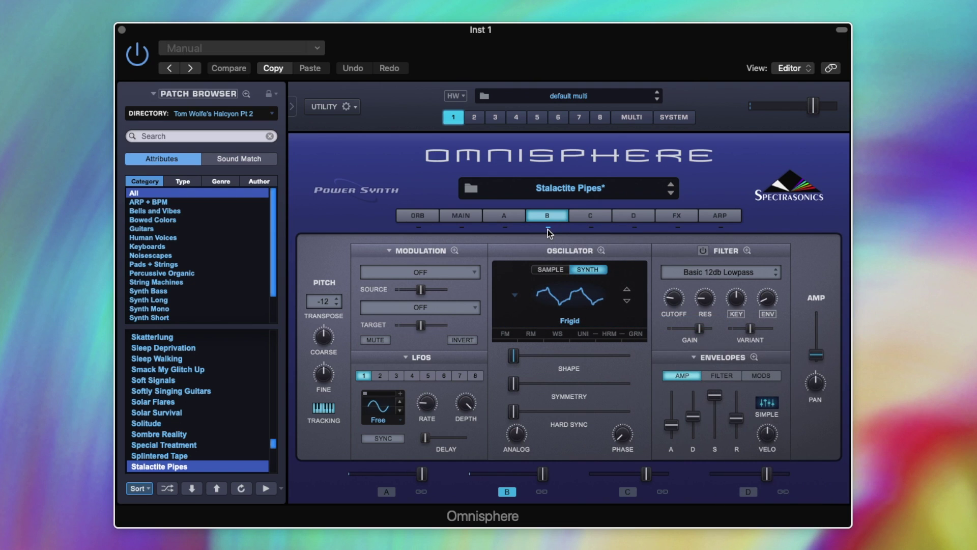
- Enable granular synthesis in position mode on layer A's Cave Stalactites oscillator
{"action": "left_click", "coordinate": [512, 219]}
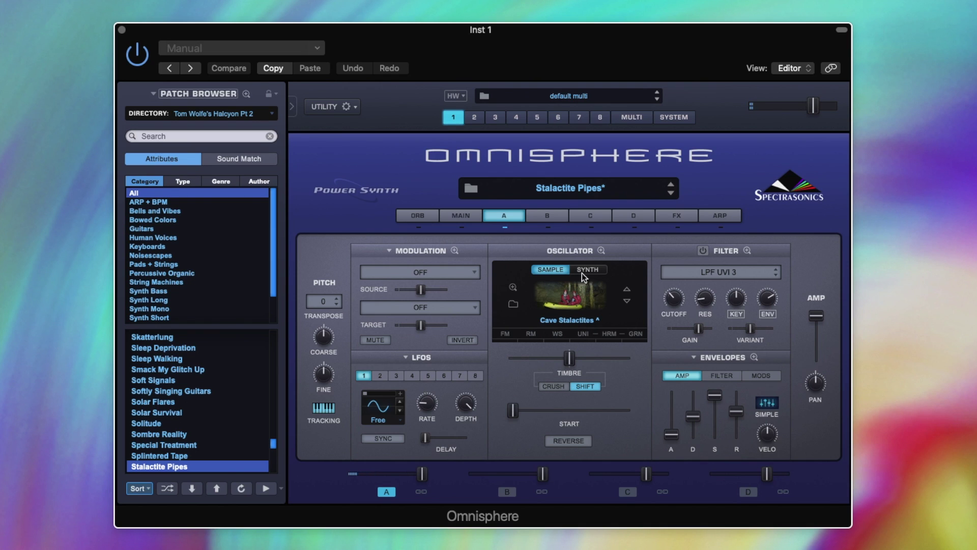
{"action": "left_click", "coordinate": [636, 334]}
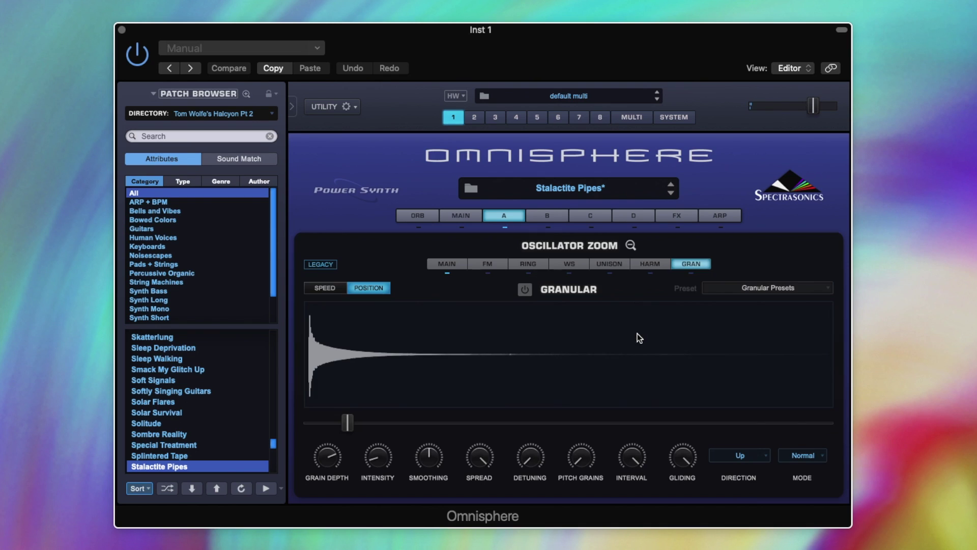
{"action": "left_click", "coordinate": [525, 289]}
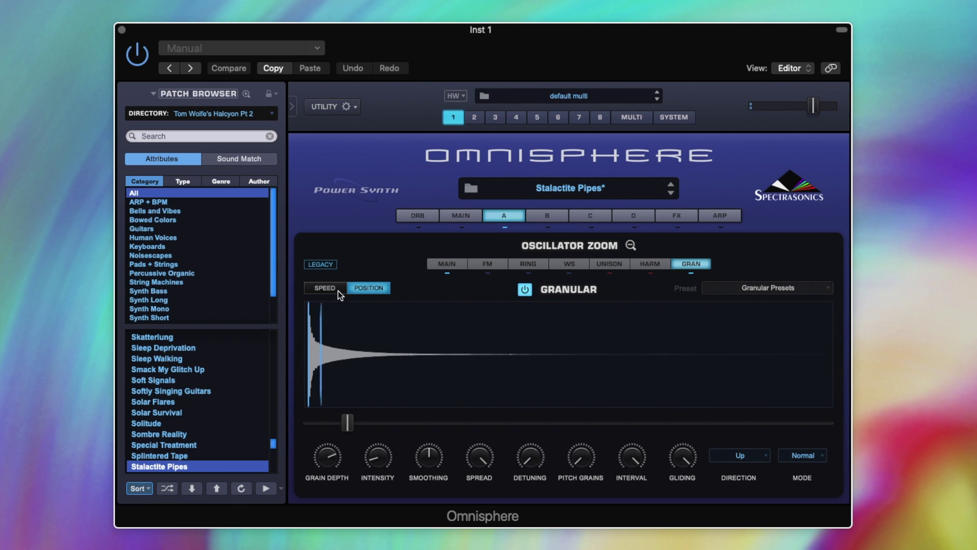
{"action": "left_click", "coordinate": [325, 264]}
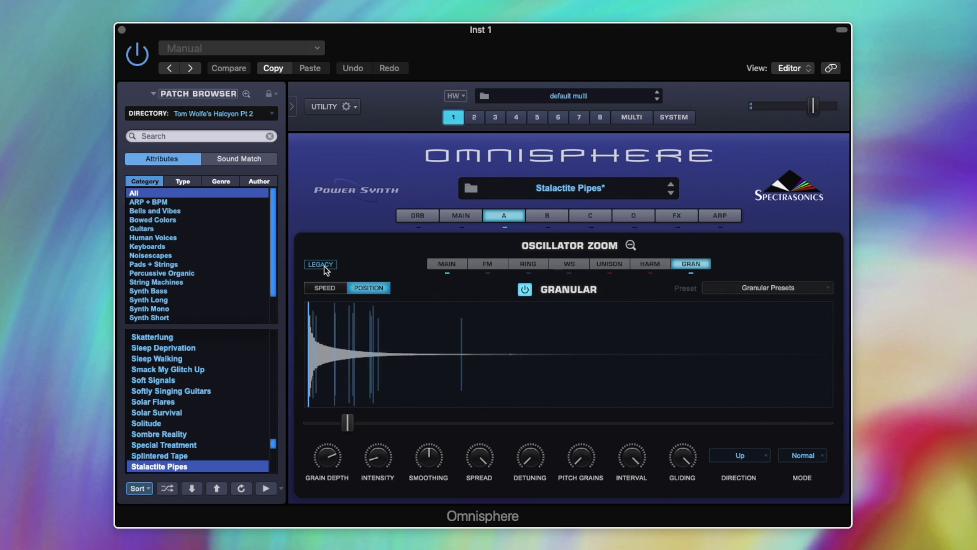
{"action": "left_click", "coordinate": [630, 245]}
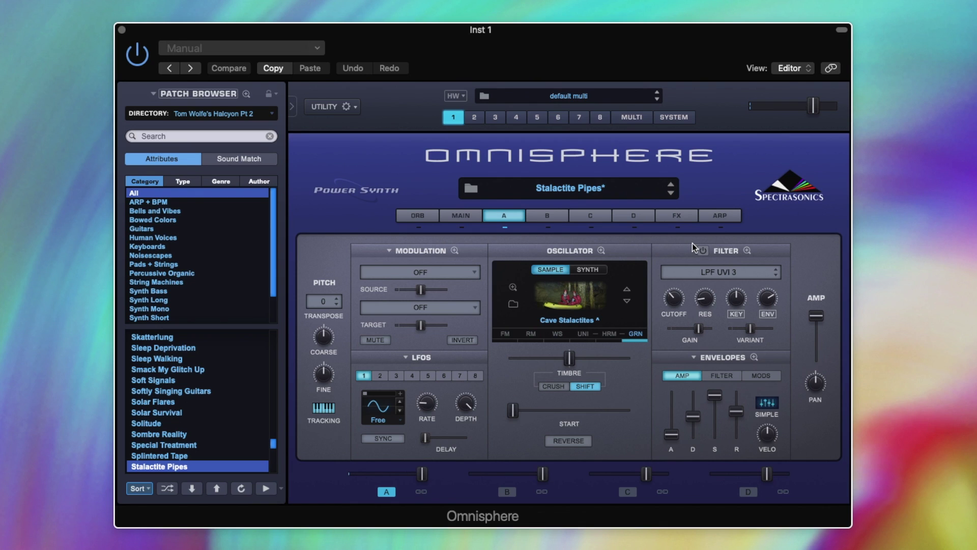
- Enable layer A's LPF UVI 3 filter and show its filter envelope
{"action": "left_click", "coordinate": [703, 251]}
{"action": "left_click", "coordinate": [702, 251]}
{"action": "left_click", "coordinate": [723, 375]}
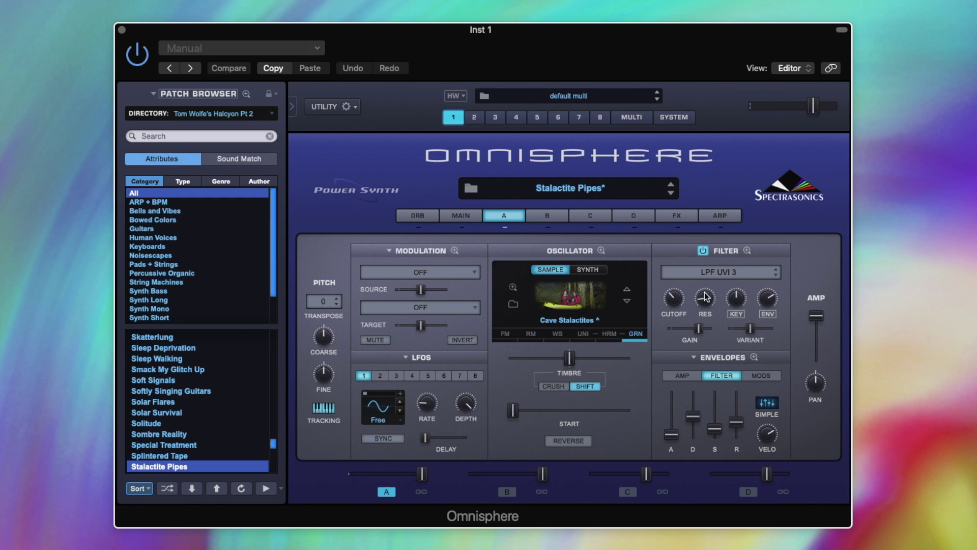
- Lower the sustain of layer A's amp envelope to below the middle of its range
{"action": "left_click", "coordinate": [688, 375]}
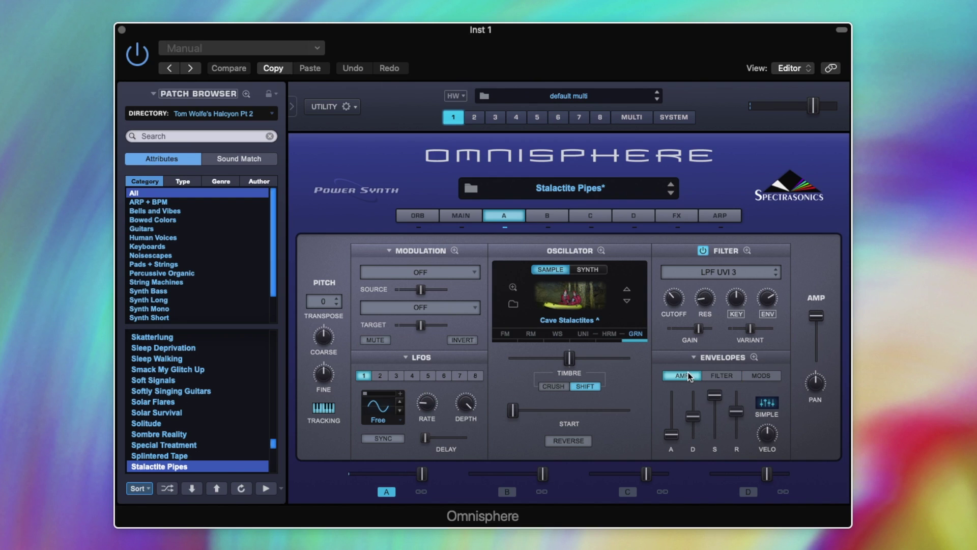
{"action": "left_click", "coordinate": [716, 395]}
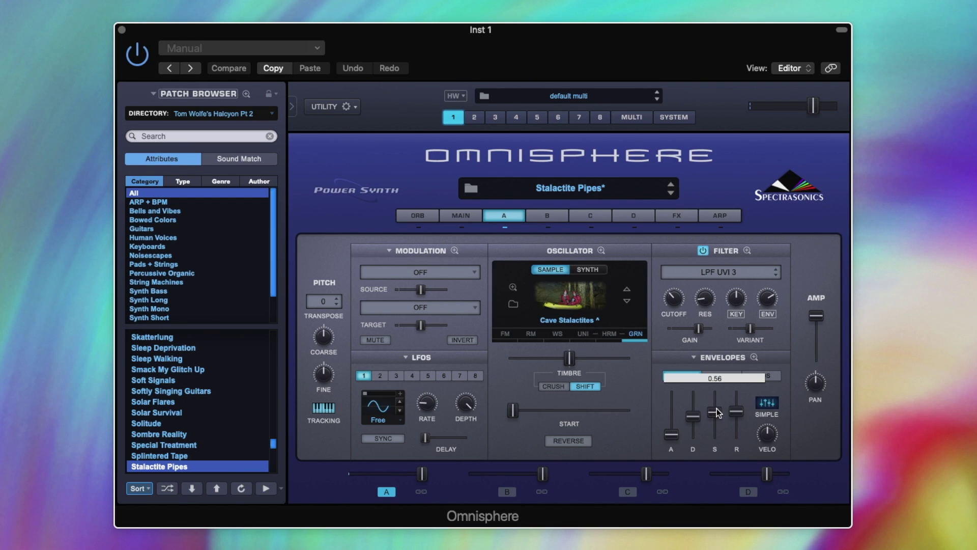
{"action": "left_click_drag", "start_coordinate": [717, 408], "coordinate": [715, 416]}
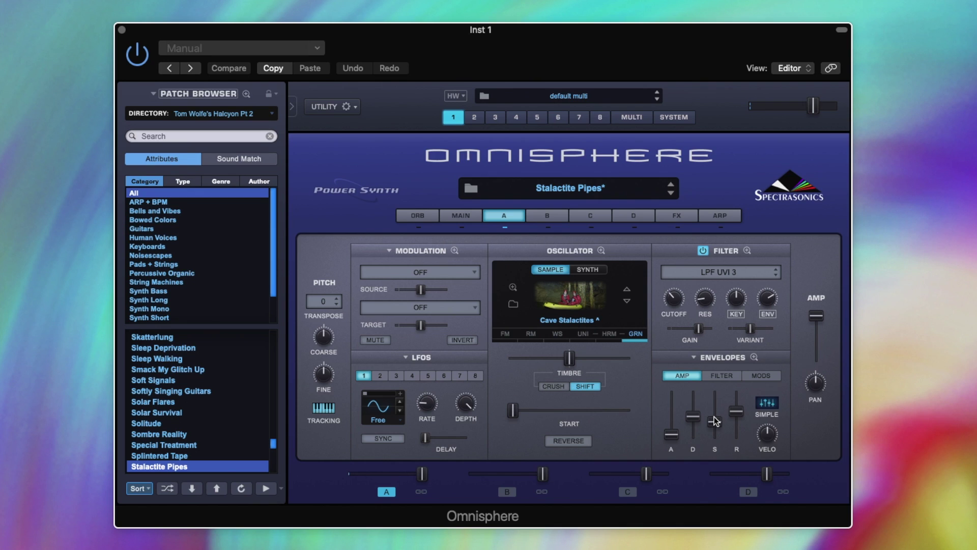
- Enable unison on layer B's Frigid oscillator with the fine detune range
{"action": "left_click", "coordinate": [545, 217]}
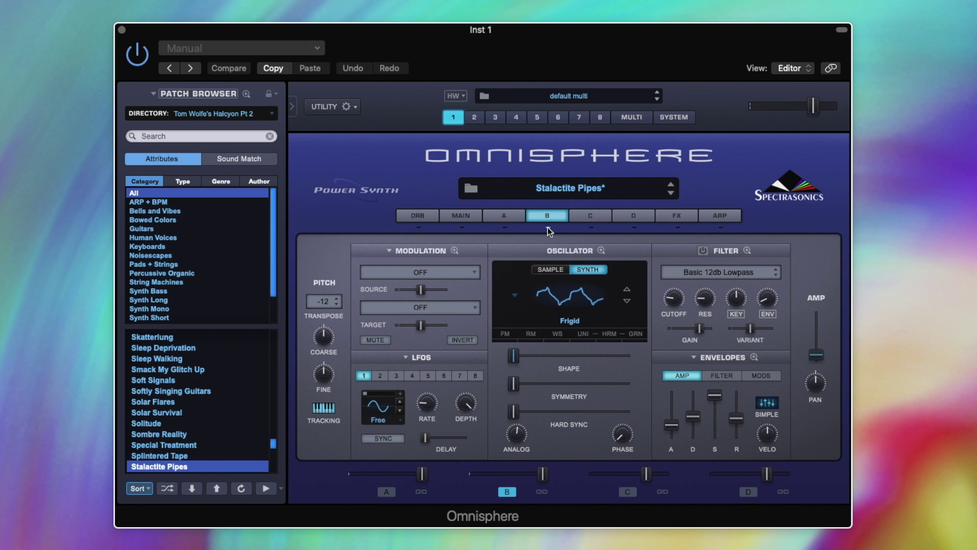
{"action": "left_click", "coordinate": [583, 334]}
{"action": "left_click", "coordinate": [532, 289]}
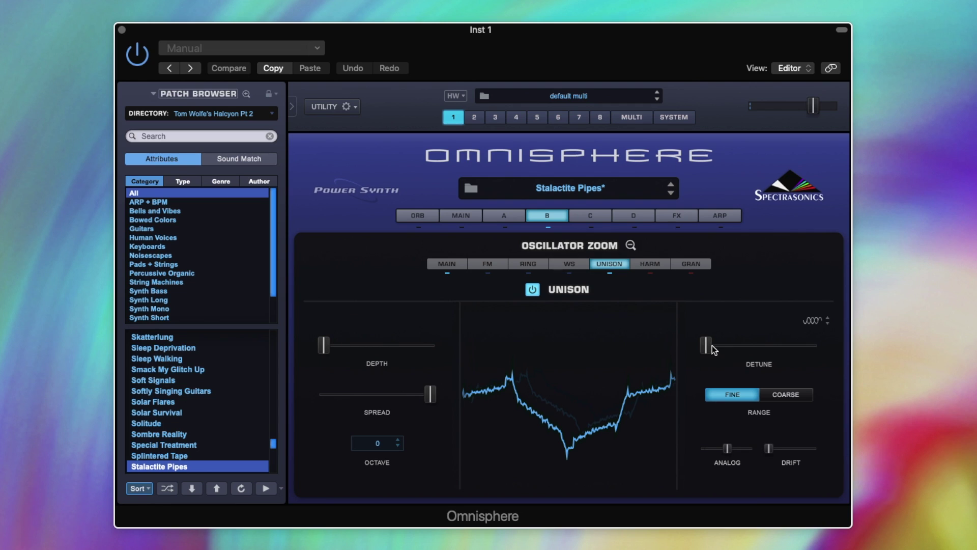
{"action": "mouse_move", "coordinate": [707, 346]}
{"action": "left_click", "coordinate": [531, 290]}
{"action": "left_click", "coordinate": [631, 247]}
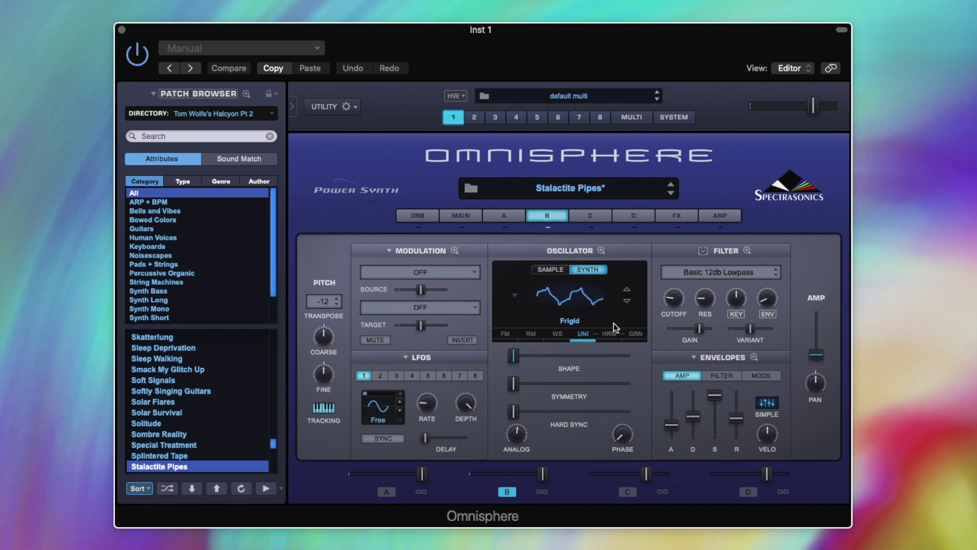
- Show the Random 1 modulation routed to the shape of layer B's oscillator
{"action": "right_click", "coordinate": [515, 353]}
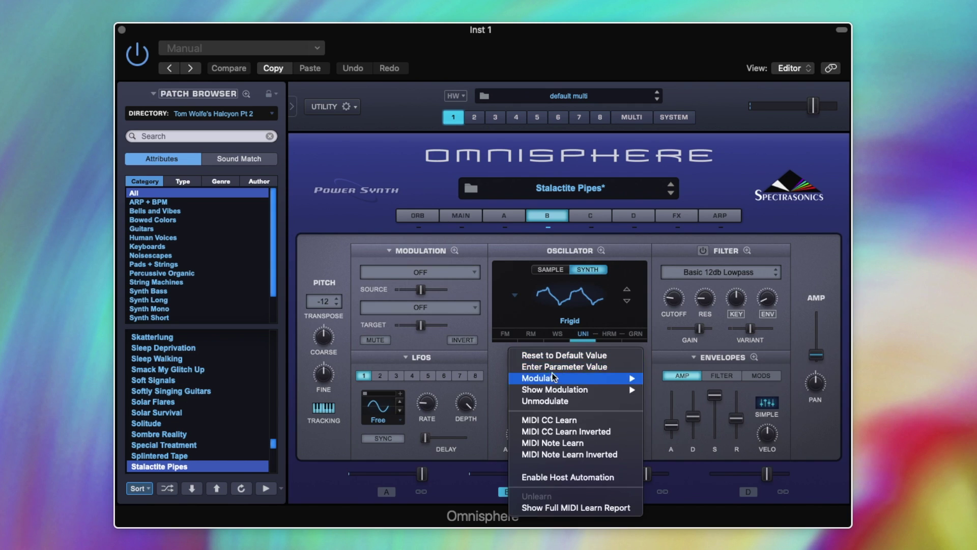
{"action": "left_click", "coordinate": [517, 358]}
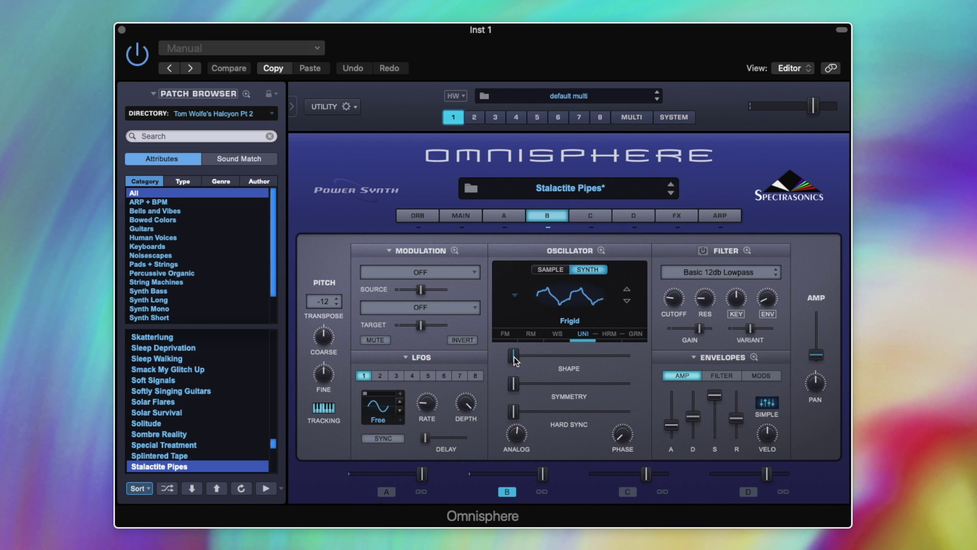
{"action": "right_click", "coordinate": [515, 358]}
{"action": "mouse_move", "coordinate": [554, 395]}
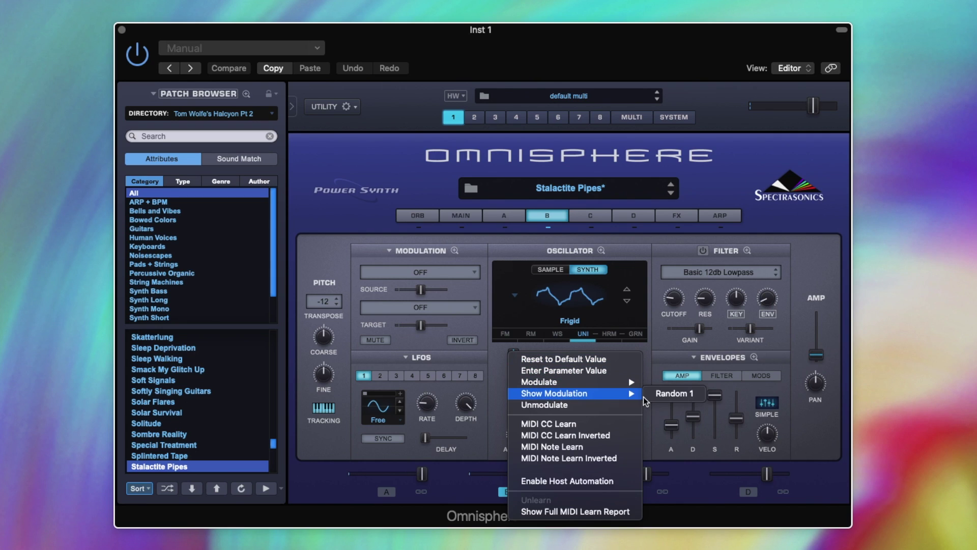
{"action": "left_click", "coordinate": [684, 396]}
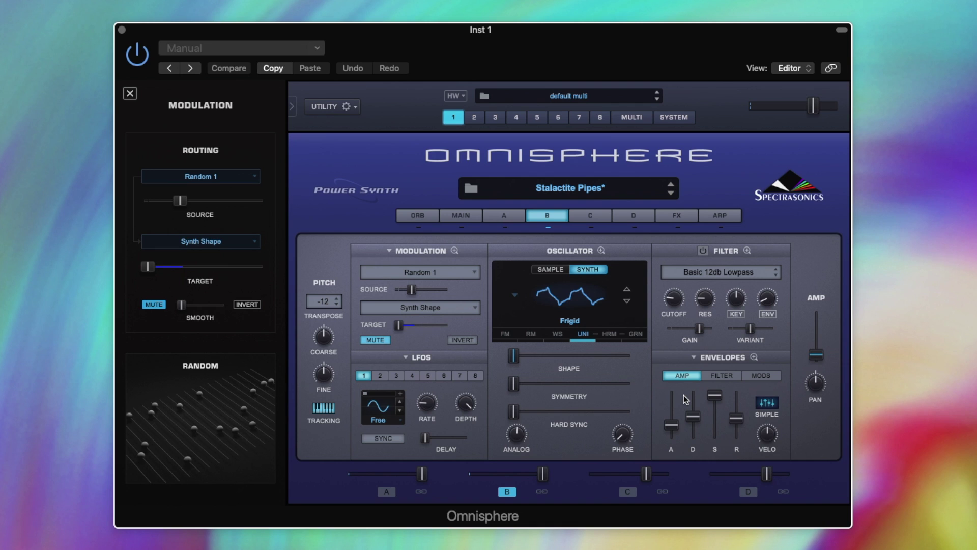
- Unmute the Random 1 modulation of Synth Shape, try a higher target setting, and return the target to its minimum
{"action": "left_click", "coordinate": [154, 306]}
{"action": "left_click_drag", "start_coordinate": [149, 266], "coordinate": [189, 267]}
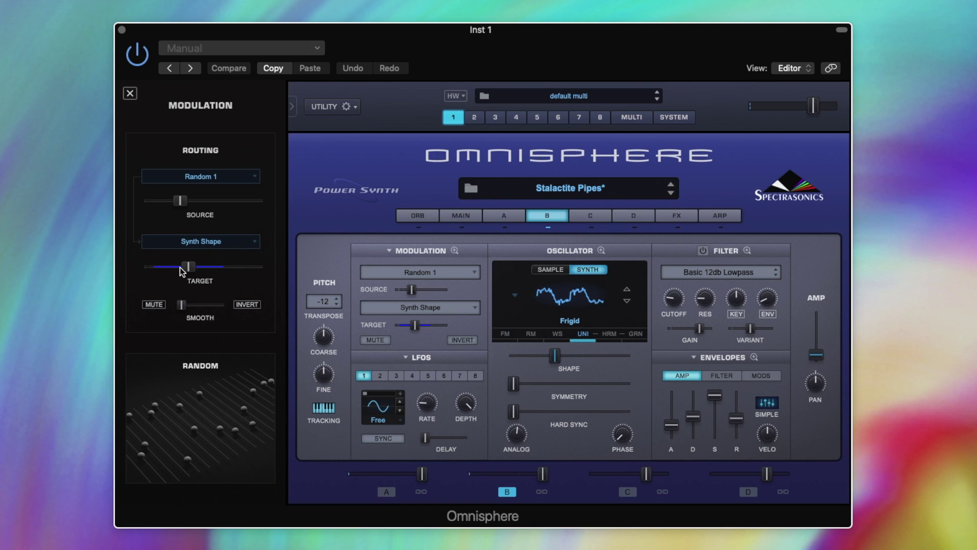
{"action": "left_click_drag", "start_coordinate": [188, 268], "coordinate": [112, 276]}
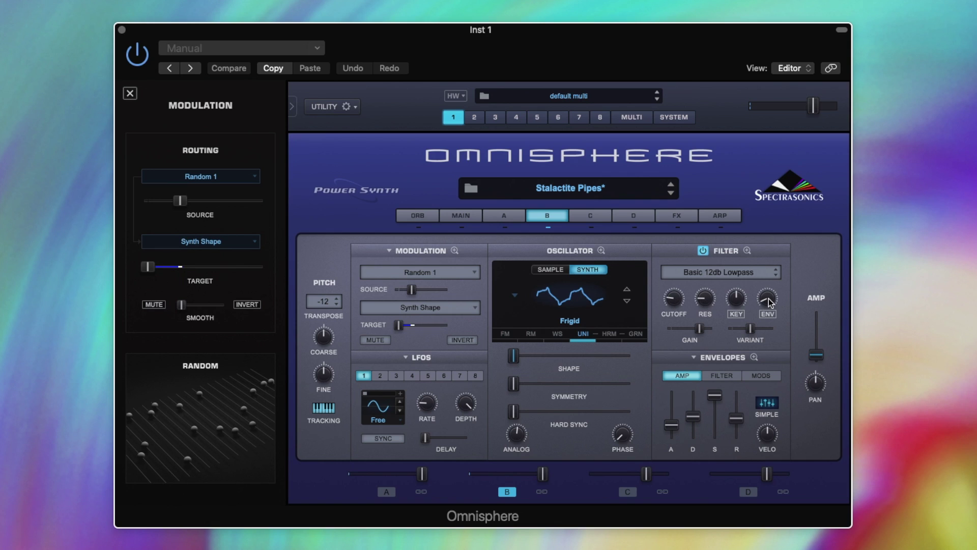
- Enable layer B's Basic 12db Lowpass filter and show its filter envelope
{"action": "mouse_move", "coordinate": [770, 302]}
{"action": "left_click", "coordinate": [729, 376]}
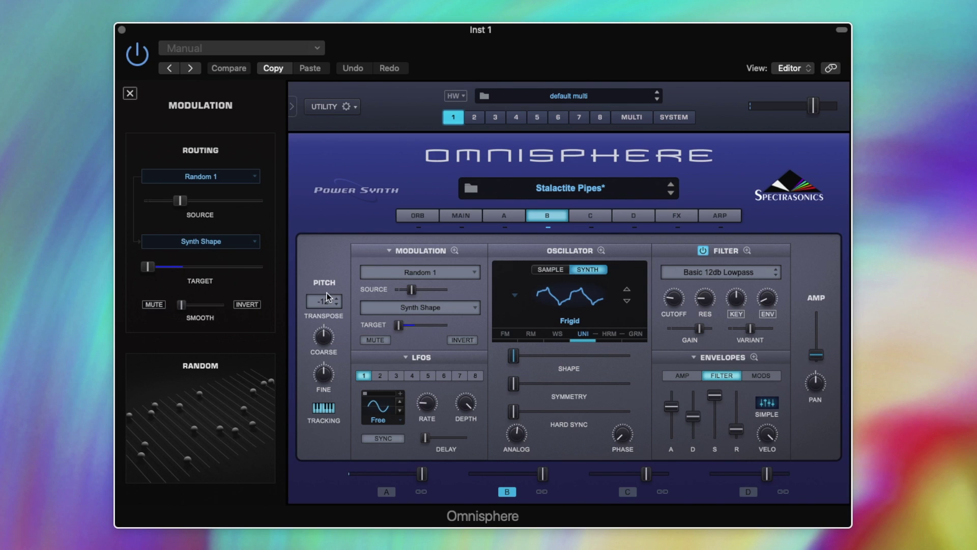
- Reactivate layer A alongside layer B and compare the settings of the two layers
{"action": "left_click", "coordinate": [505, 218]}
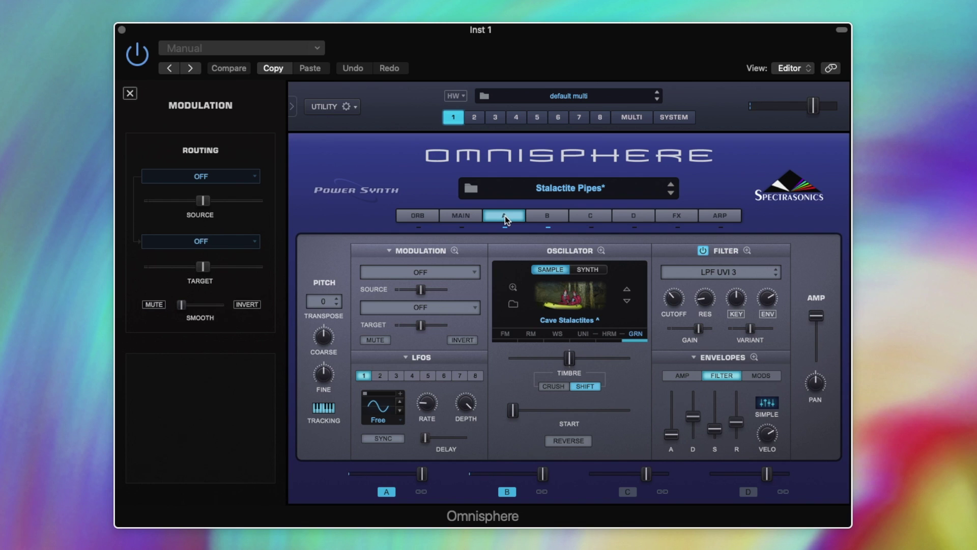
{"action": "left_click", "coordinate": [544, 214]}
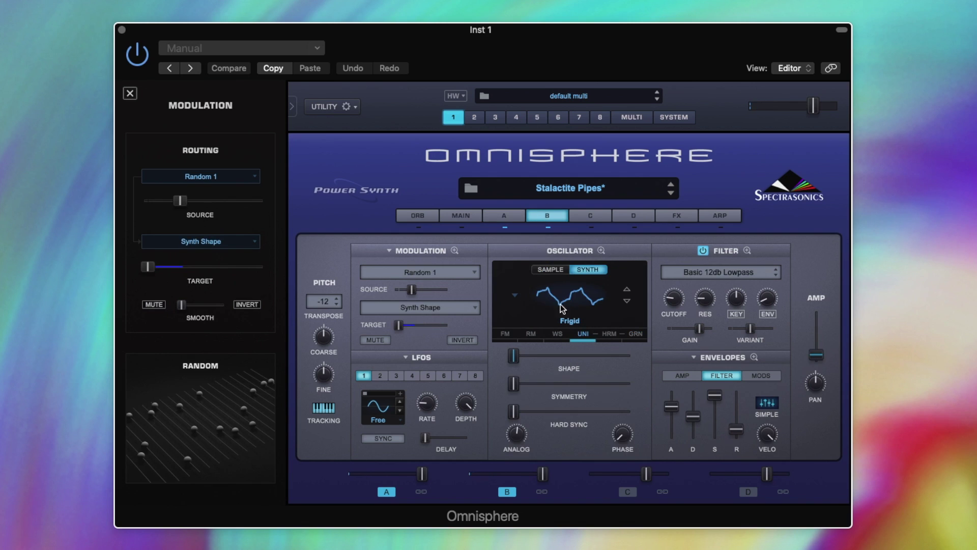
{"action": "left_click", "coordinate": [515, 216]}
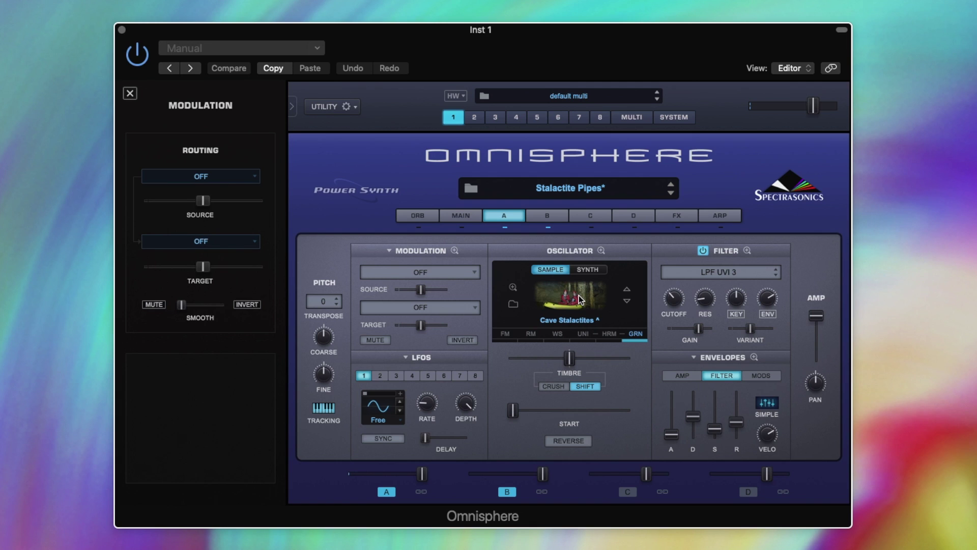
- Turn on the arpeggiator for the Stalactite Pipes patch
{"action": "left_click", "coordinate": [719, 216]}
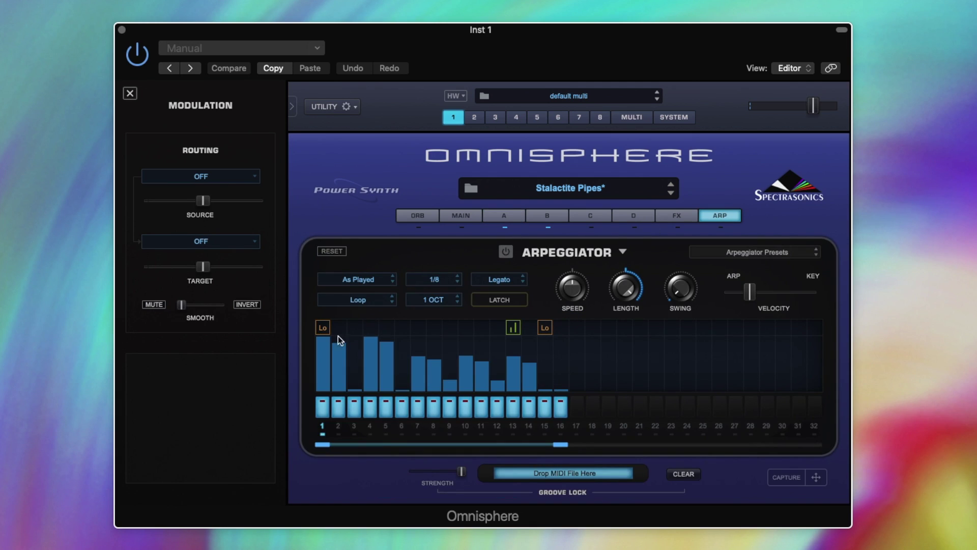
{"action": "left_click", "coordinate": [506, 252]}
- Review layer A's amp envelope, layer B's amp and filter envelopes, and the arpeggiator step pattern
{"action": "left_click", "coordinate": [545, 216]}
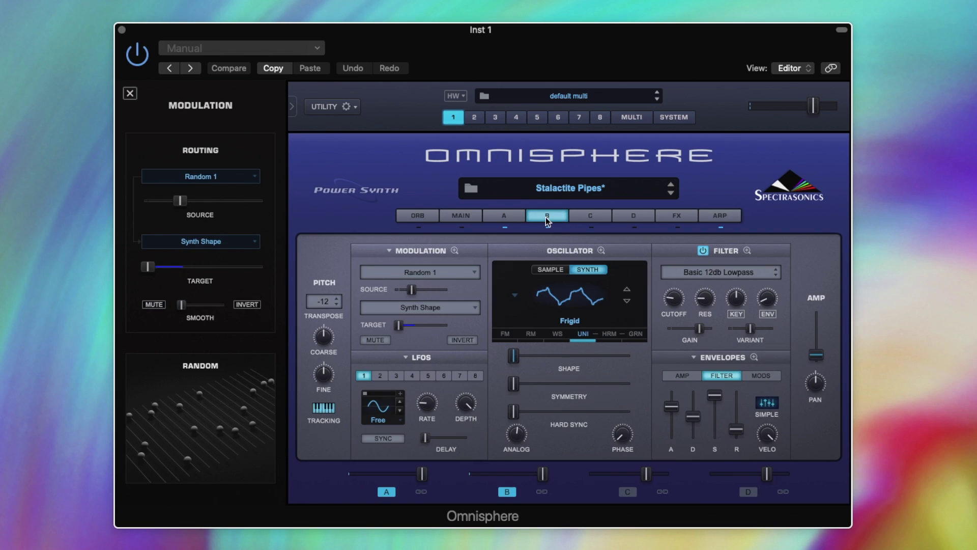
{"action": "left_click", "coordinate": [514, 218]}
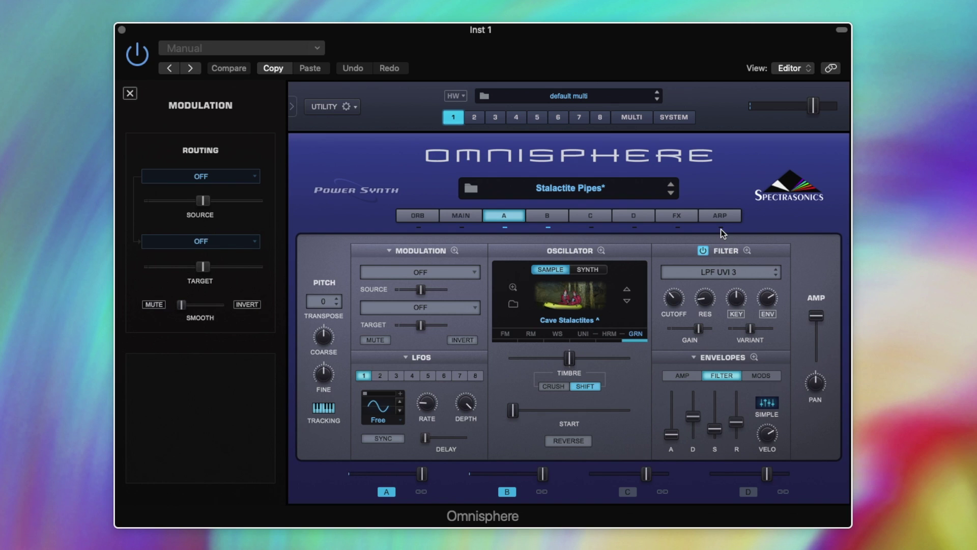
{"action": "left_click", "coordinate": [696, 379]}
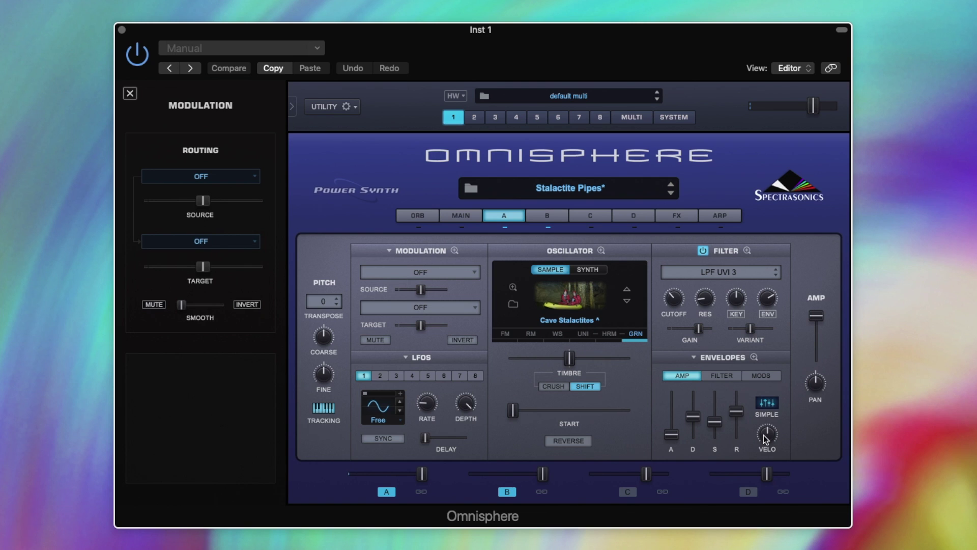
{"action": "left_click", "coordinate": [549, 216]}
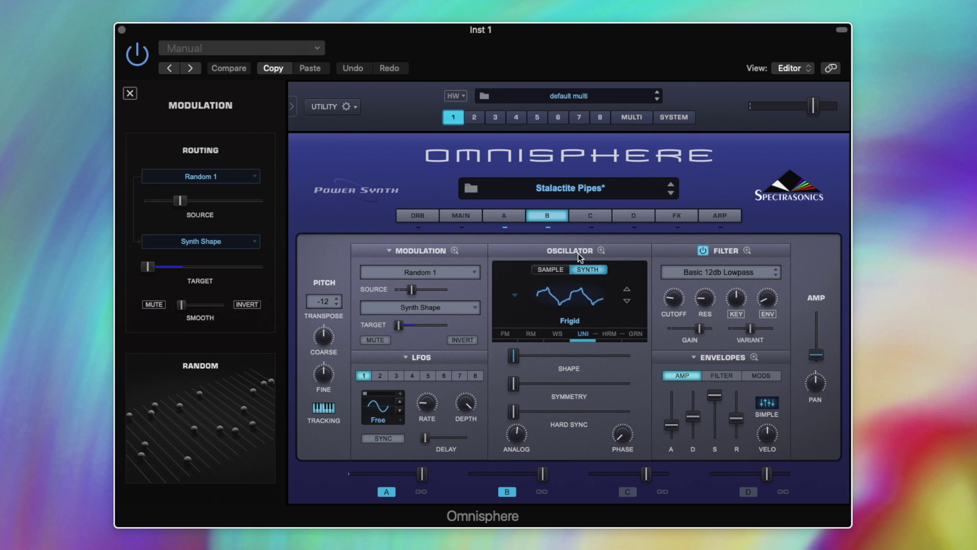
{"action": "left_click", "coordinate": [719, 375]}
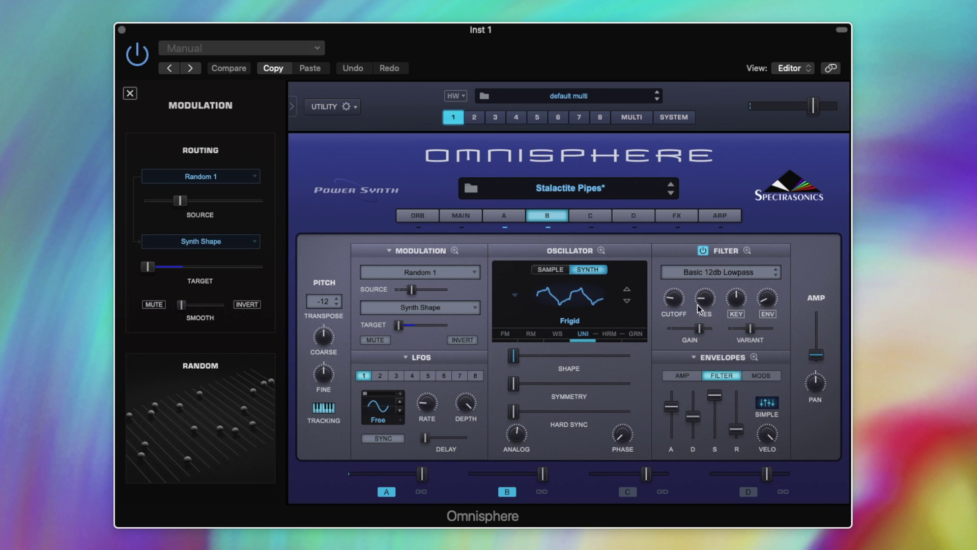
{"action": "left_click", "coordinate": [720, 216]}
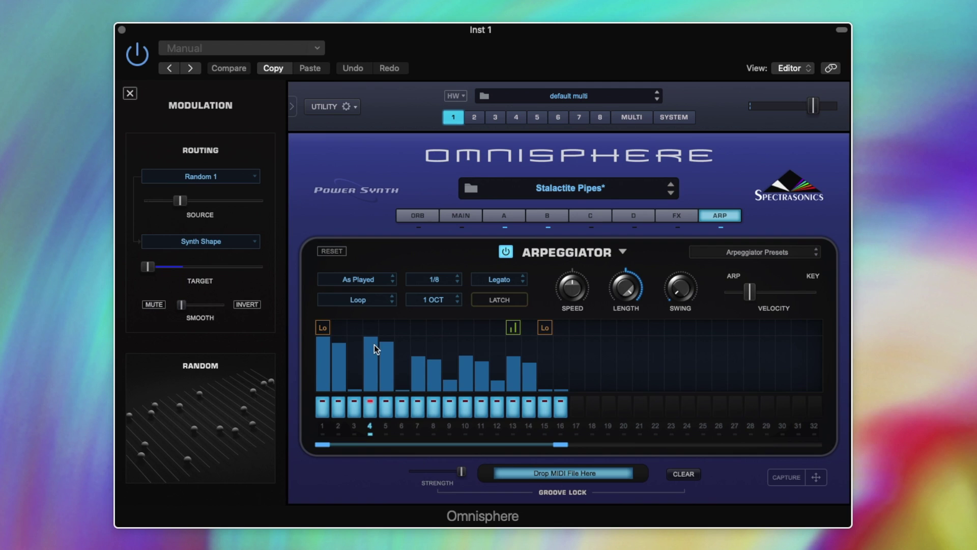
- Examine the arpeggiator's step modifiers, covering the Hi-Low setting on step 1 and the Step Divider setting on step 13
{"action": "left_click", "coordinate": [322, 333]}
{"action": "left_click", "coordinate": [301, 329]}
{"action": "left_click", "coordinate": [322, 328]}
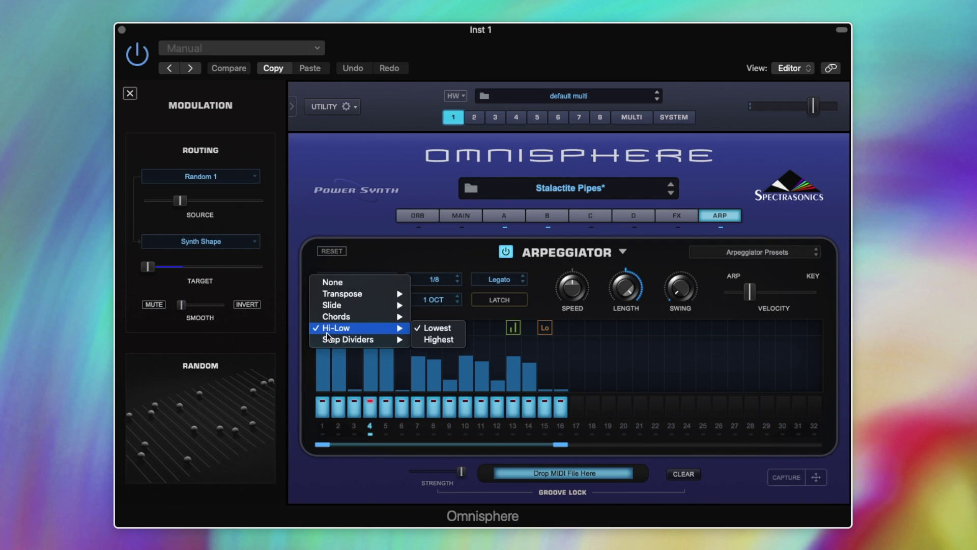
{"action": "left_click", "coordinate": [392, 253]}
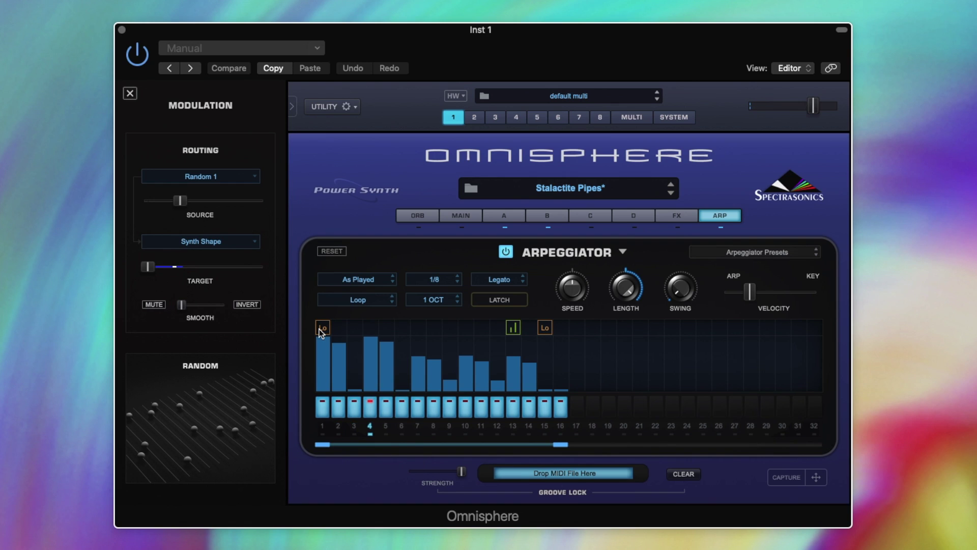
{"action": "left_click", "coordinate": [512, 328]}
{"action": "mouse_move", "coordinate": [542, 330]}
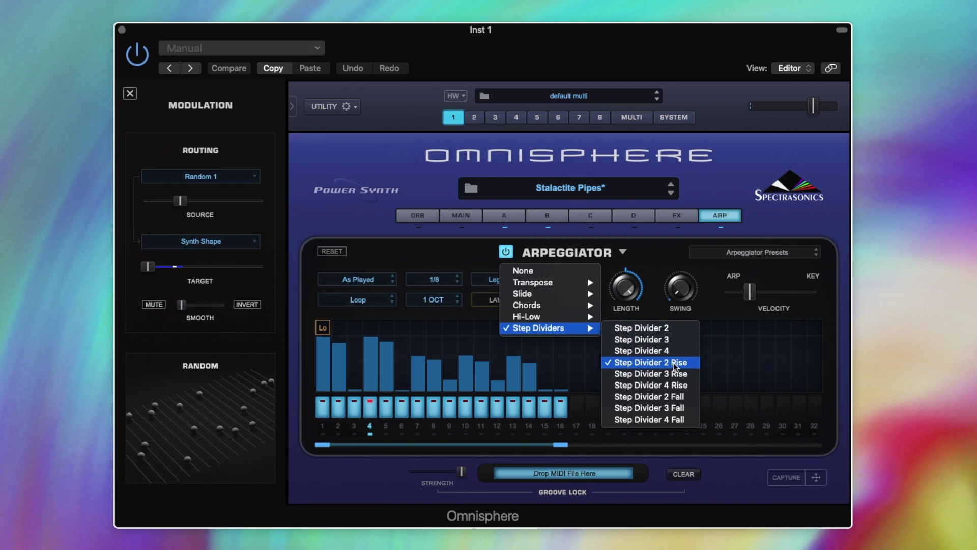
{"action": "left_click", "coordinate": [429, 257]}
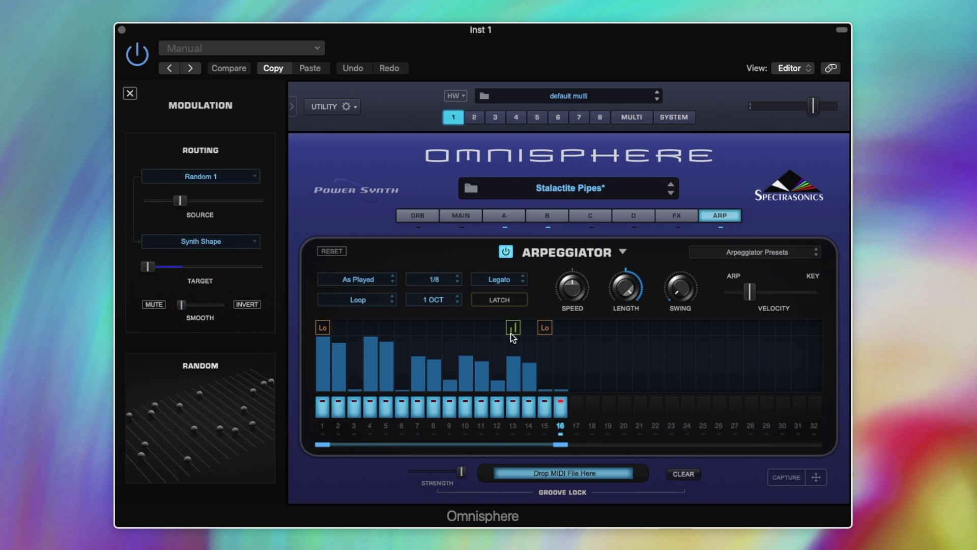
- Turn on the Pro-Verb effect for layer B and review its main and additional reverb-shaping parameters
{"action": "left_click", "coordinate": [669, 219]}
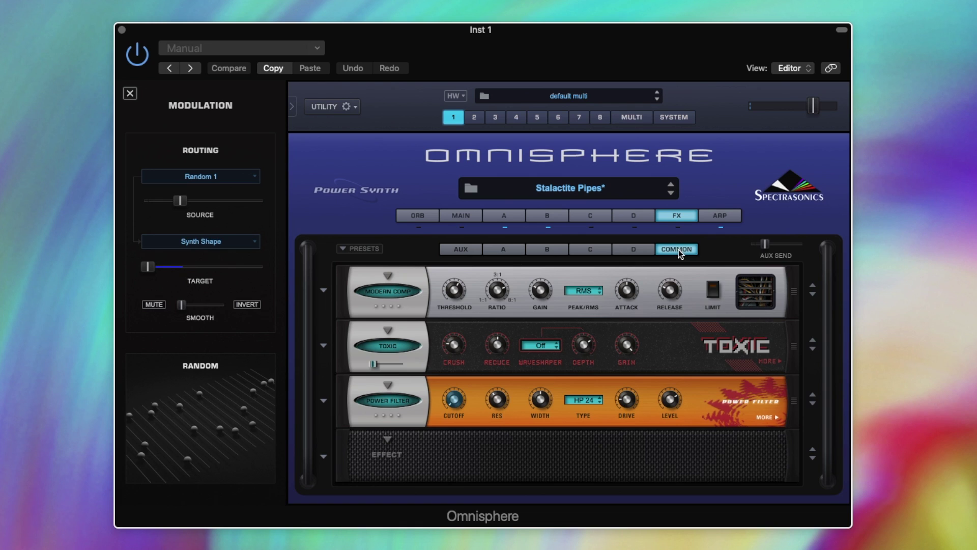
{"action": "left_click", "coordinate": [513, 248]}
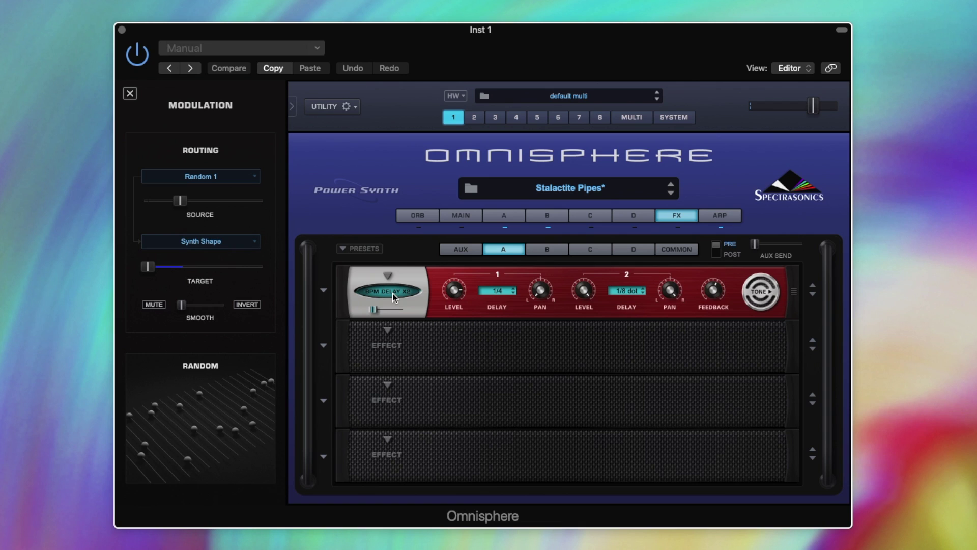
{"action": "left_click", "coordinate": [546, 247]}
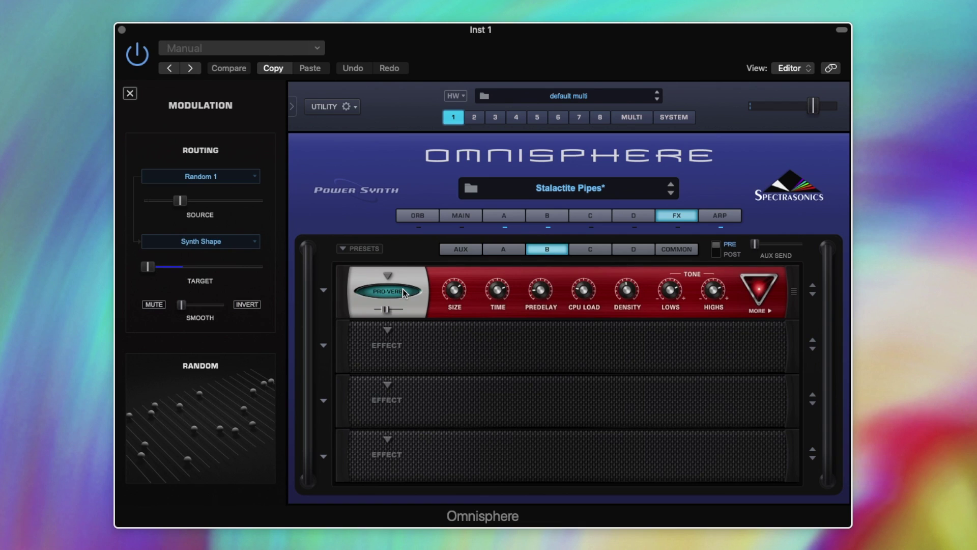
{"action": "left_click", "coordinate": [402, 289]}
{"action": "left_click", "coordinate": [506, 223]}
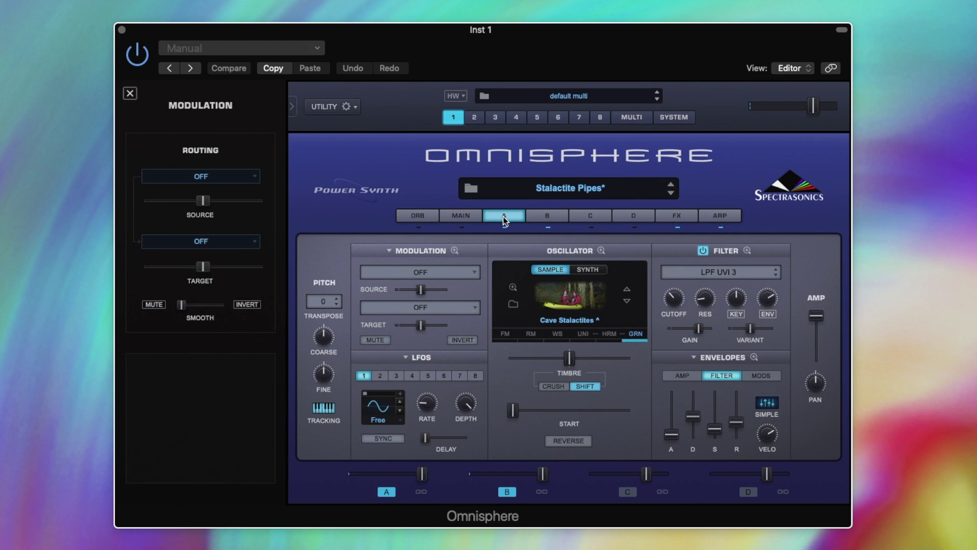
{"action": "left_click", "coordinate": [681, 217]}
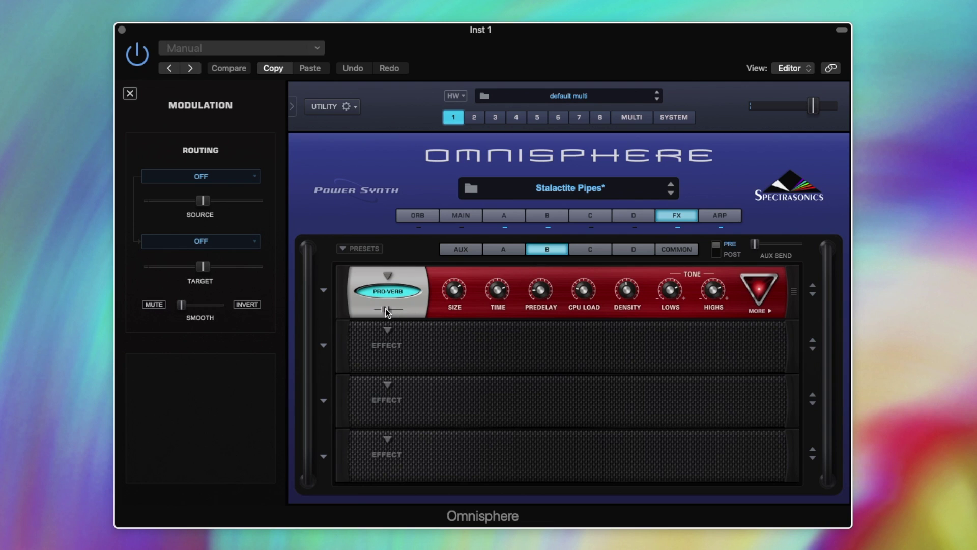
{"action": "mouse_move", "coordinate": [386, 308]}
{"action": "mouse_move", "coordinate": [455, 293]}
{"action": "left_click", "coordinate": [759, 309]}
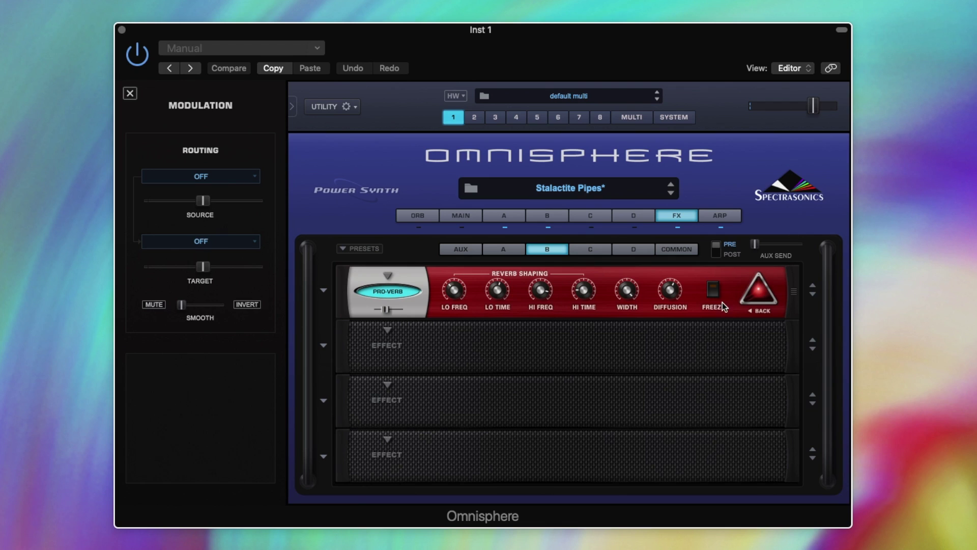
{"action": "left_click", "coordinate": [758, 309]}
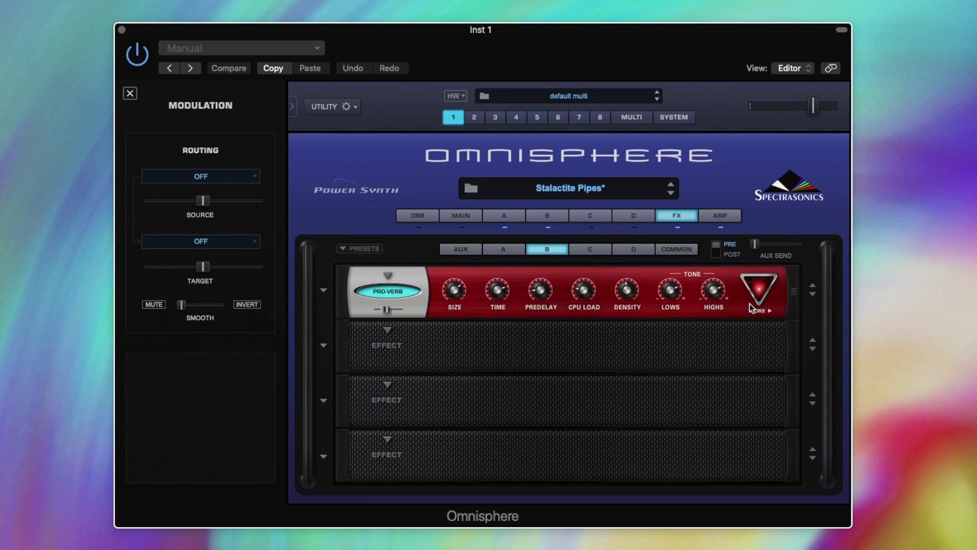
- Turn on Modern Comp in the common effects rack and reset the mixer levels of layers A and B to default
{"action": "left_click", "coordinate": [681, 249]}
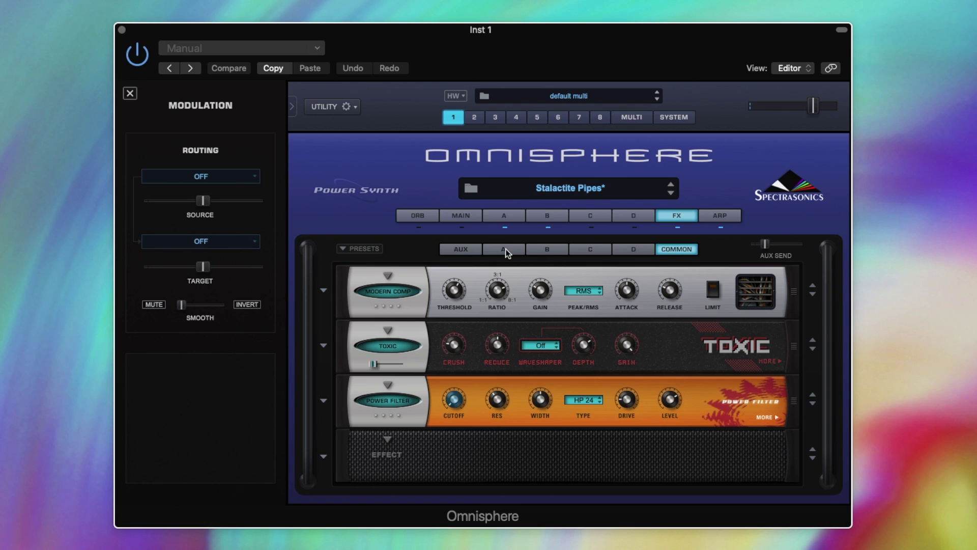
{"action": "left_click", "coordinate": [404, 290]}
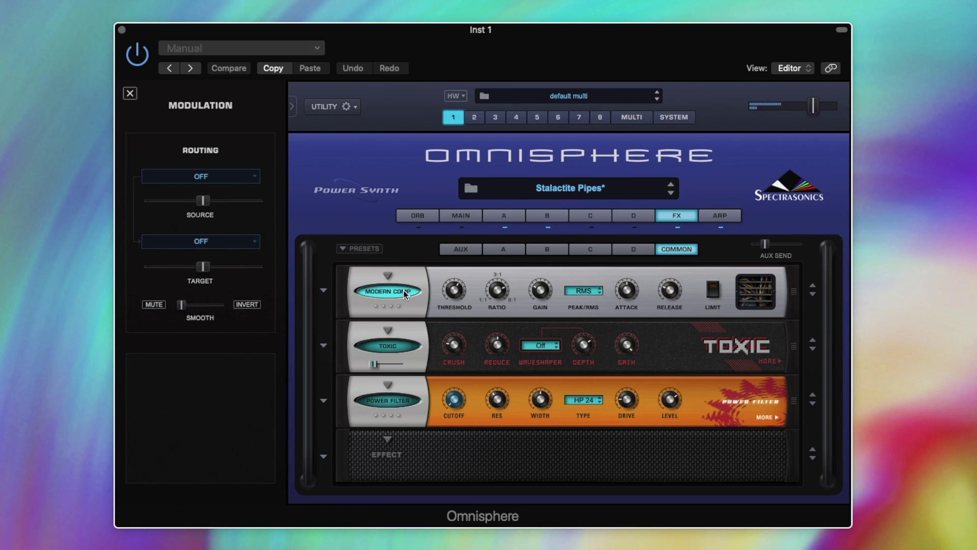
{"action": "left_click", "coordinate": [515, 216]}
{"action": "right_click", "coordinate": [423, 472]}
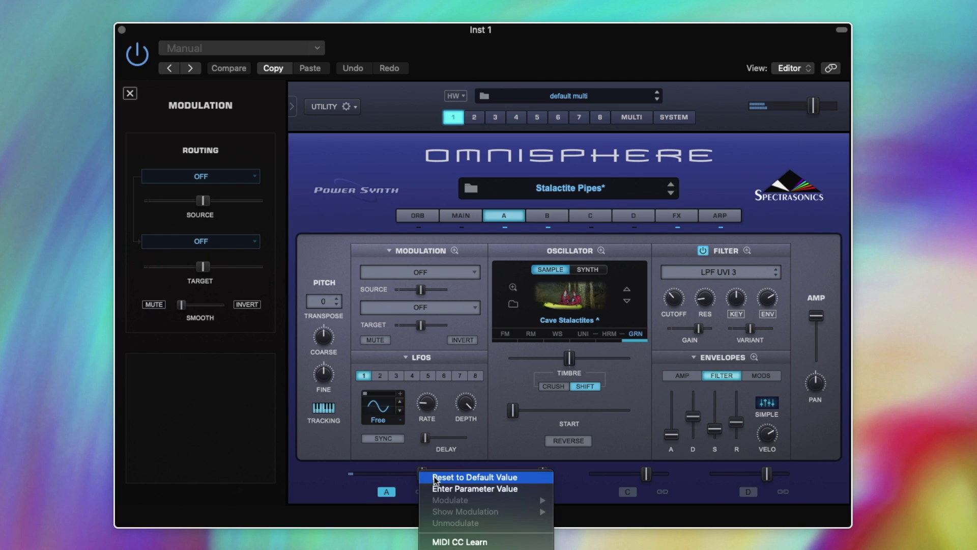
{"action": "left_click", "coordinate": [461, 477]}
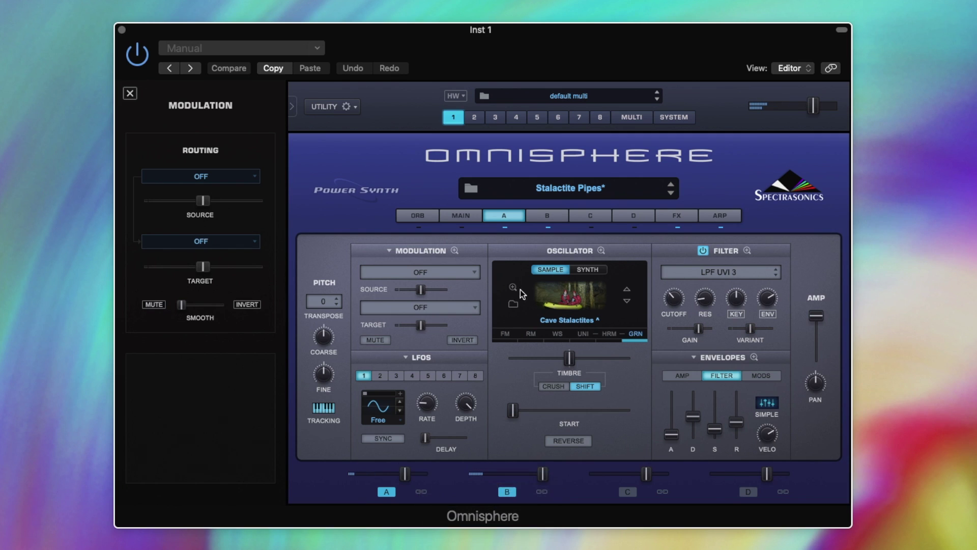
{"action": "left_click", "coordinate": [543, 217]}
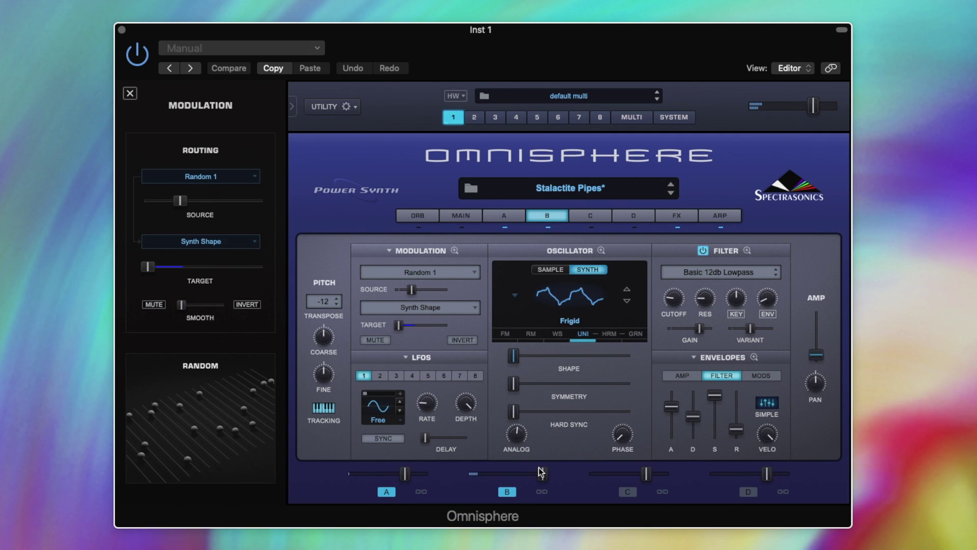
{"action": "right_click", "coordinate": [541, 472]}
{"action": "left_click", "coordinate": [580, 468]}
- Enable Power Filter in the common effects rack and compare the sound with it bypassed and active, leaving it on
{"action": "left_click", "coordinate": [685, 214]}
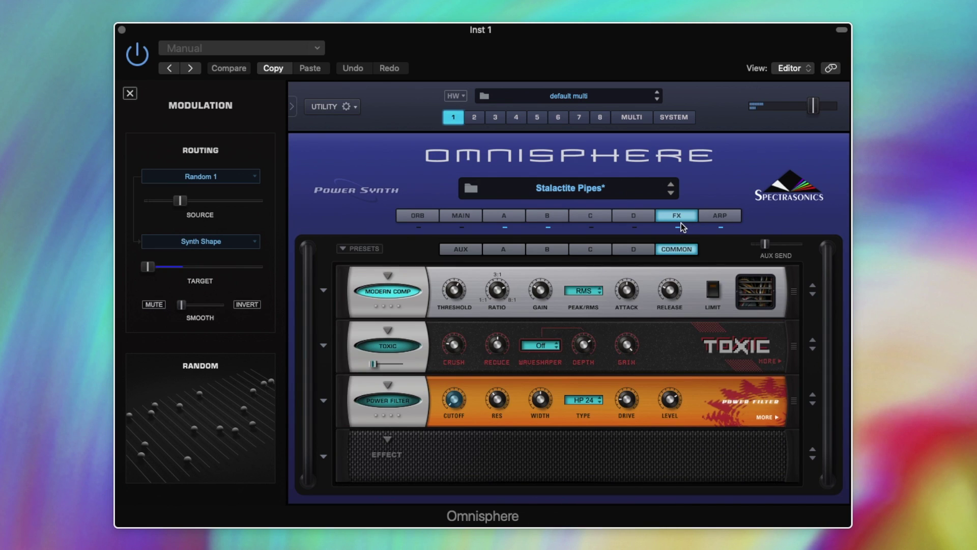
{"action": "left_click", "coordinate": [398, 291]}
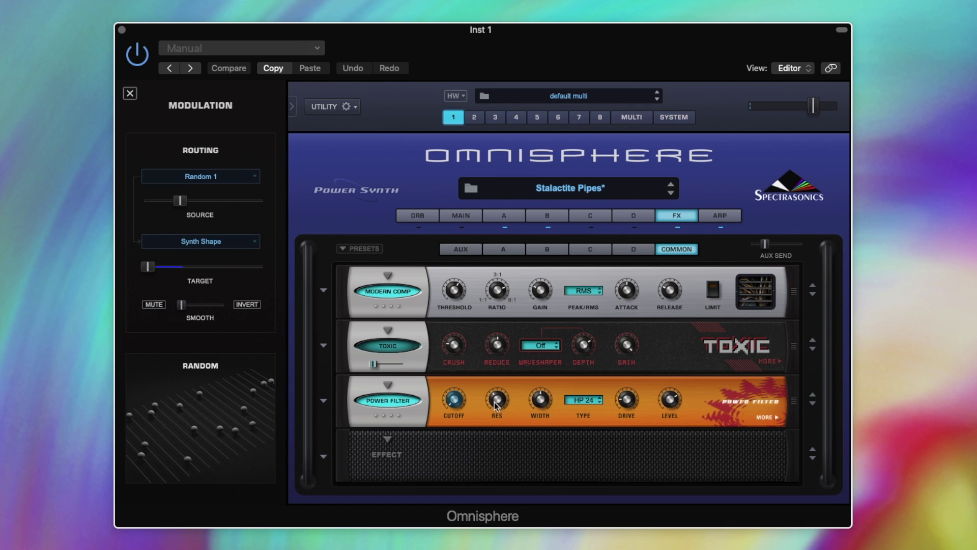
{"action": "mouse_move", "coordinate": [454, 403]}
{"action": "left_click", "coordinate": [406, 401]}
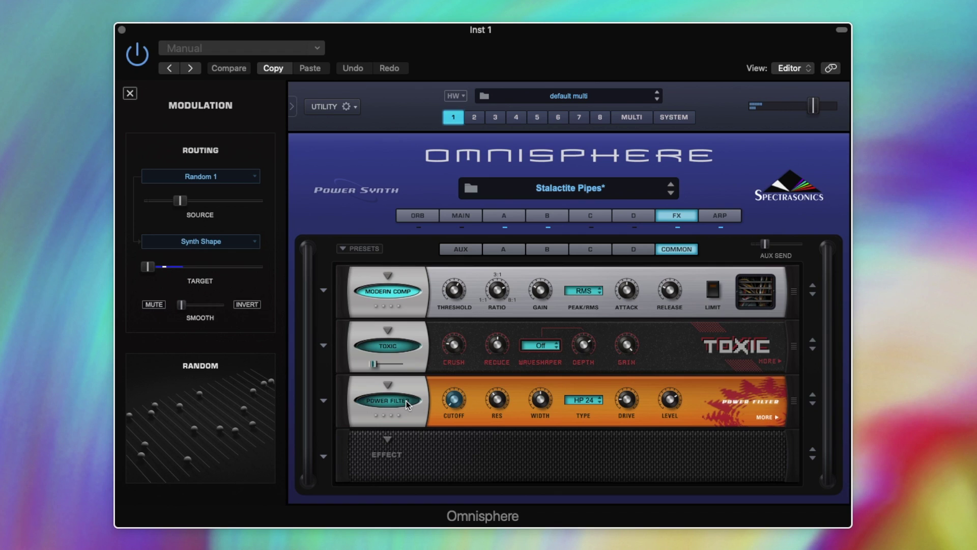
{"action": "left_click", "coordinate": [406, 401]}
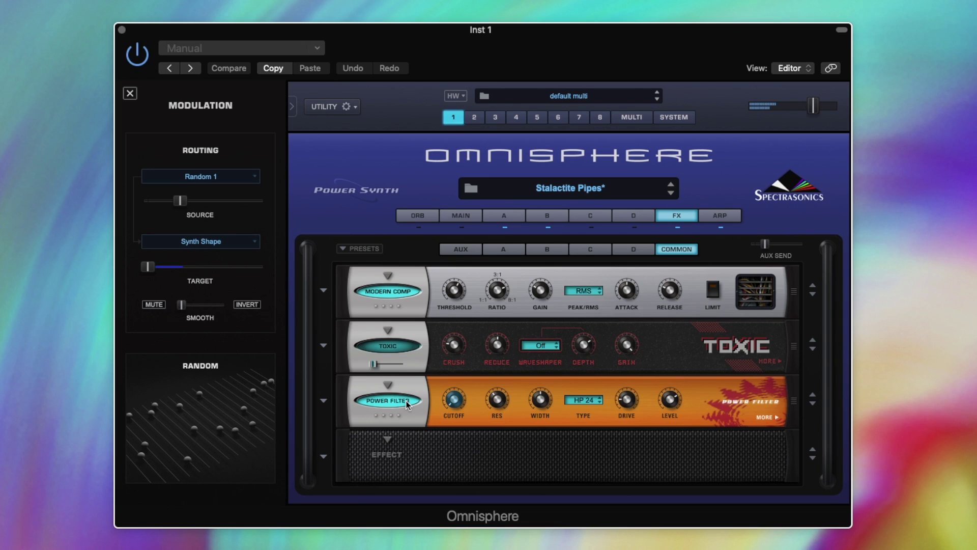
{"action": "left_click", "coordinate": [406, 401]}
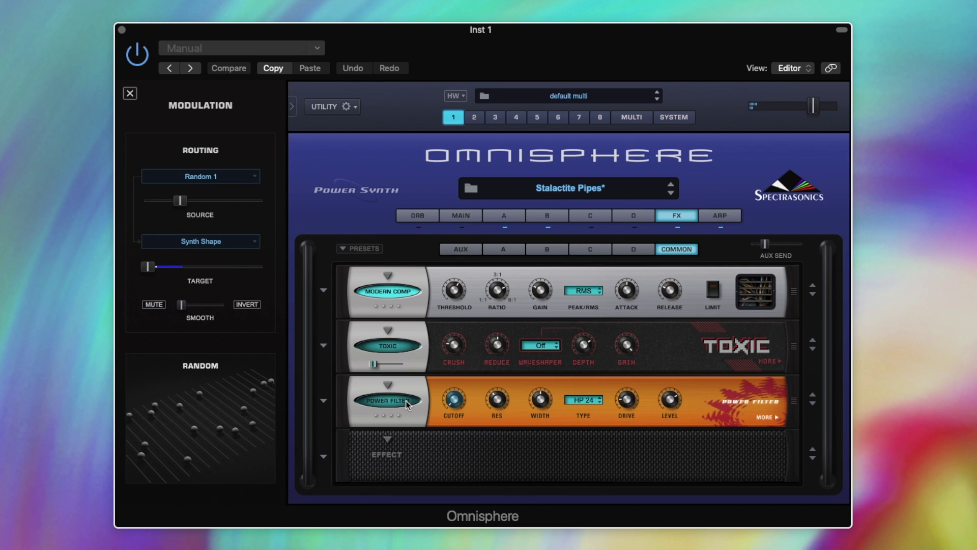
{"action": "left_click", "coordinate": [406, 403]}
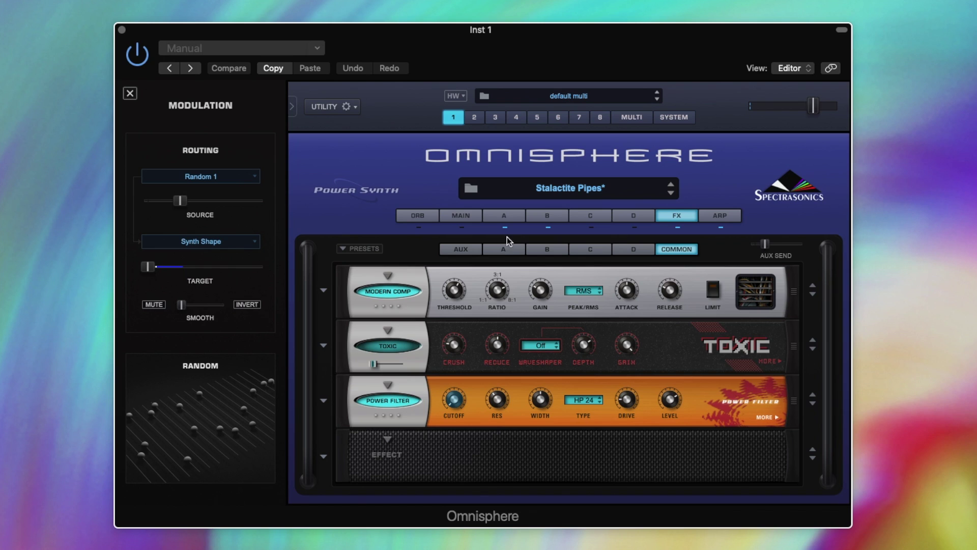
- Check both layers' modulation matrices, then show and unmute the Wheel modulation of layer B's Amplitude
{"action": "left_click", "coordinate": [509, 218]}
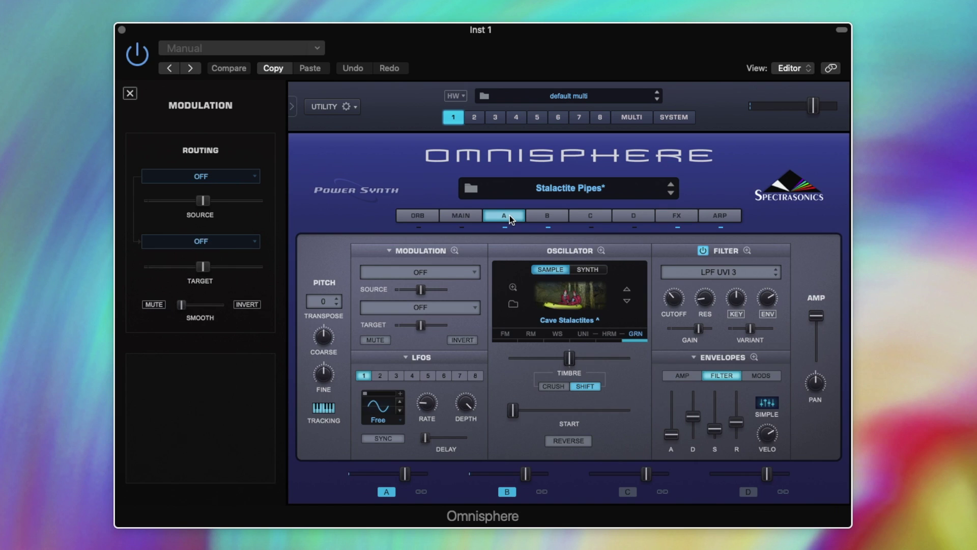
{"action": "left_click", "coordinate": [455, 250]}
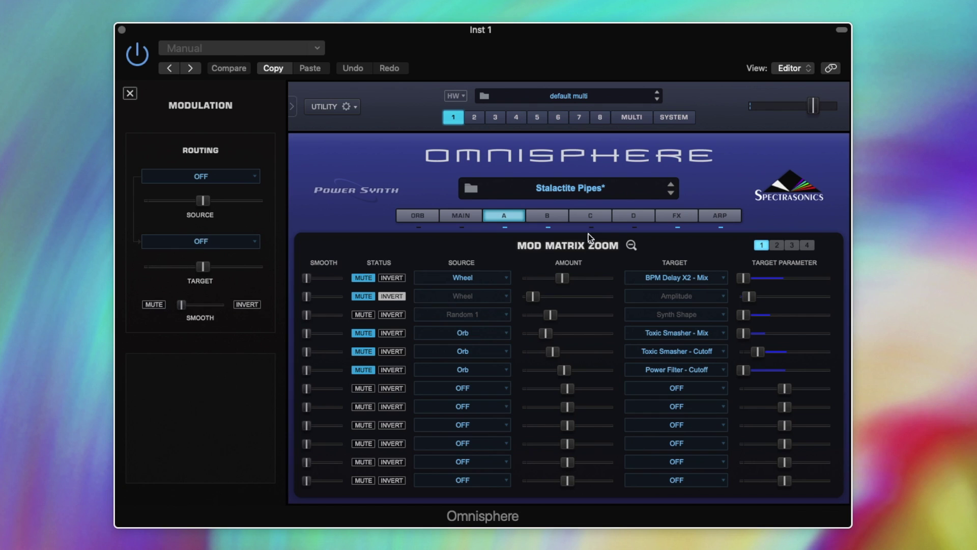
{"action": "left_click", "coordinate": [554, 217]}
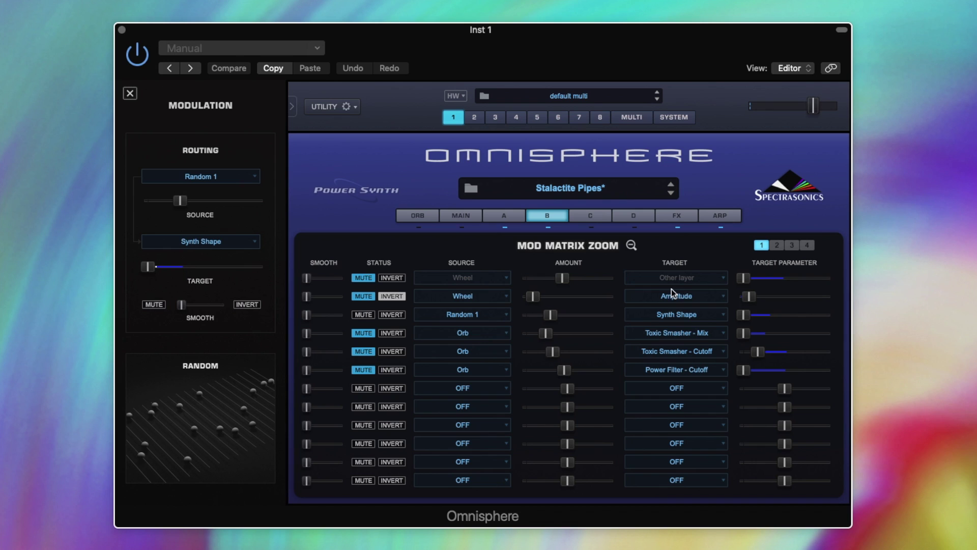
{"action": "left_click", "coordinate": [631, 245]}
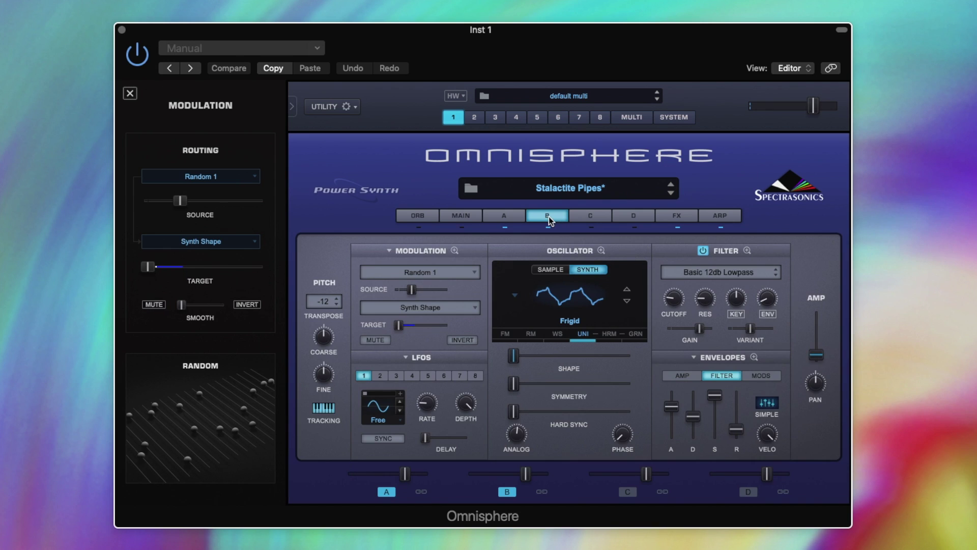
{"action": "right_click", "coordinate": [815, 355]}
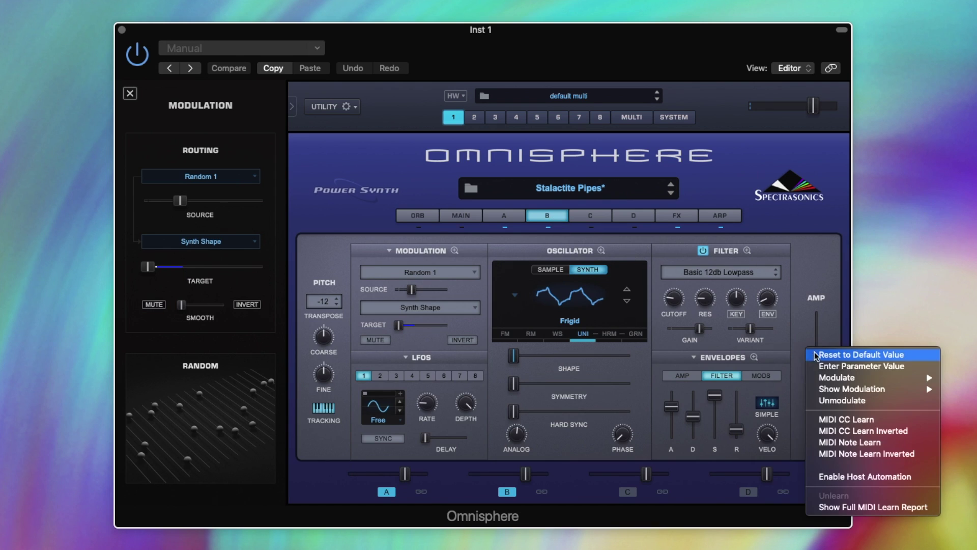
{"action": "mouse_move", "coordinate": [848, 377]}
{"action": "mouse_move", "coordinate": [884, 392]}
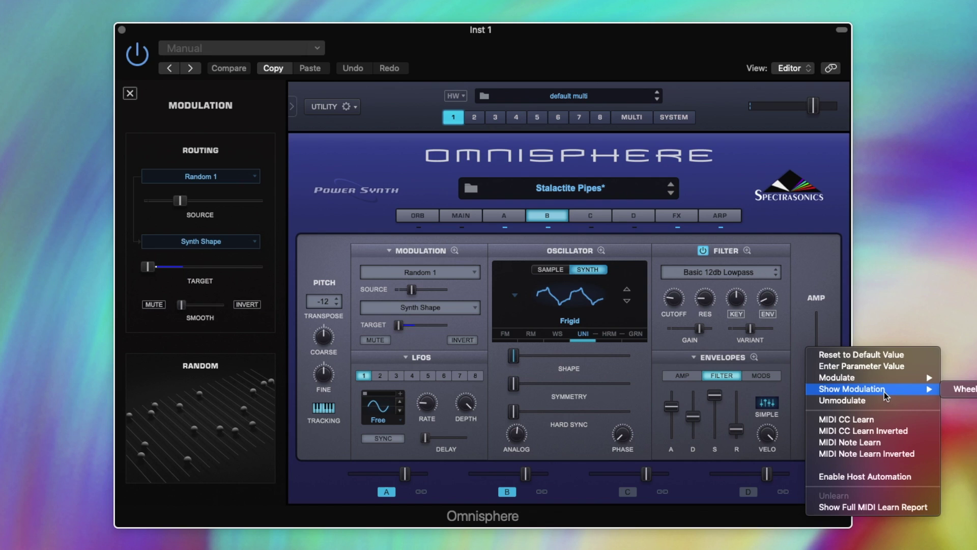
{"action": "left_click", "coordinate": [959, 389]}
{"action": "left_click", "coordinate": [374, 340]}
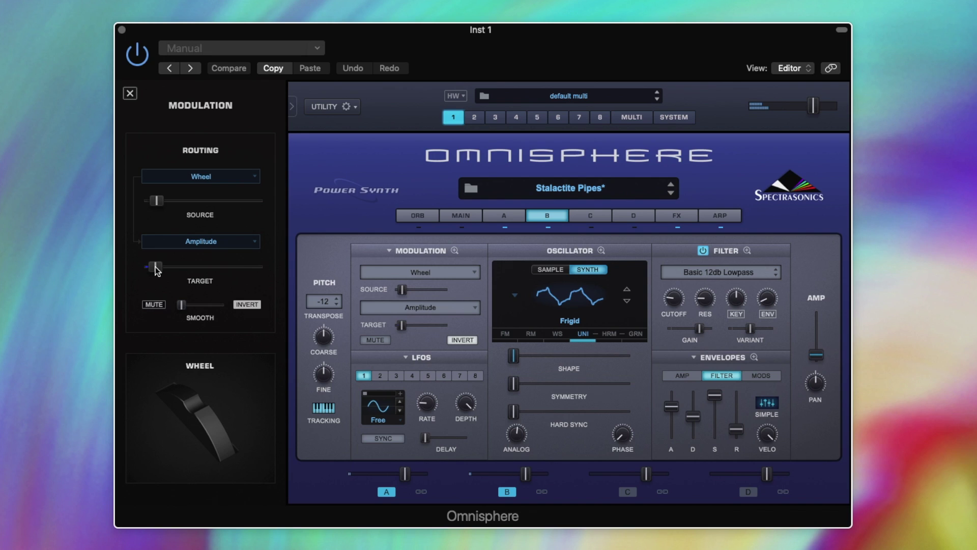
- Turn on BPM Delay X2 for layer A and unmute the Wheel modulation of its mix
{"action": "left_click", "coordinate": [675, 216]}
{"action": "left_click", "coordinate": [505, 248]}
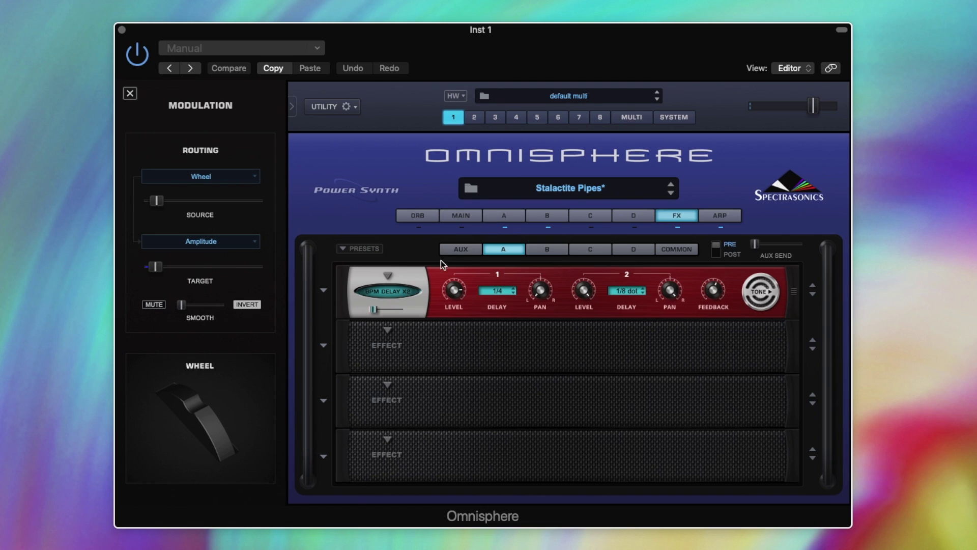
{"action": "right_click", "coordinate": [372, 311]}
{"action": "mouse_move", "coordinate": [458, 347]}
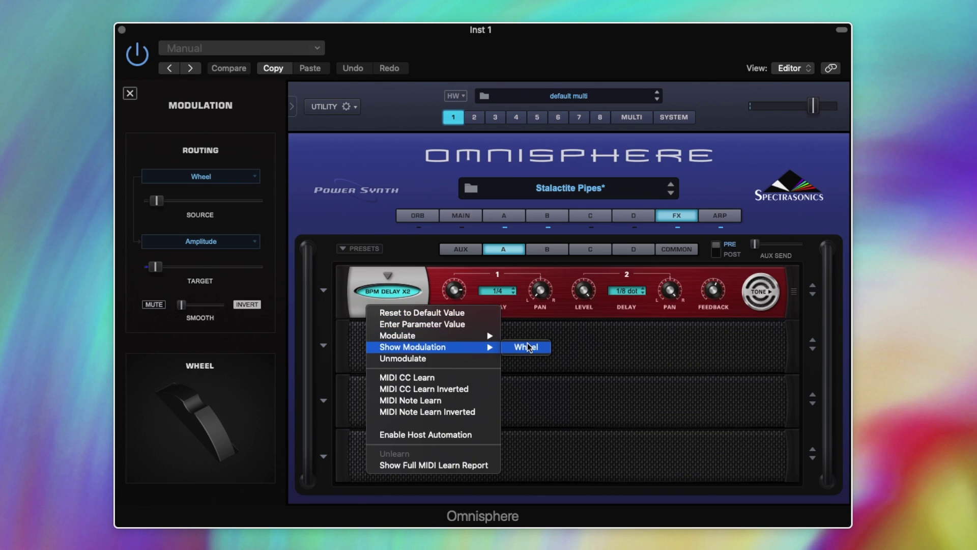
{"action": "left_click", "coordinate": [528, 348]}
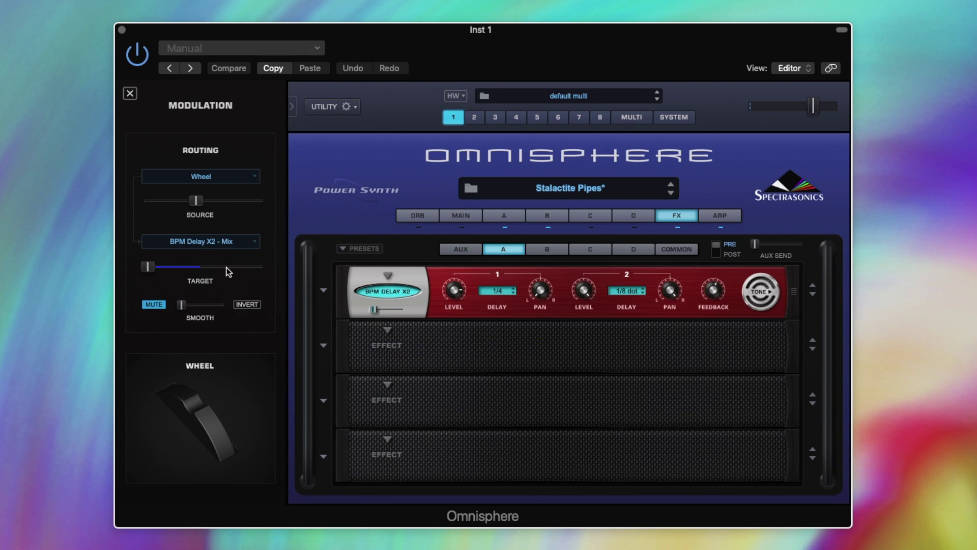
{"action": "left_click", "coordinate": [154, 304]}
{"action": "mouse_move", "coordinate": [196, 202]}
- Examine layer A's BPM Delay X2 settings, including its delay times, tone color and overdrive parameters
{"action": "left_click", "coordinate": [771, 294]}
{"action": "mouse_move", "coordinate": [459, 290]}
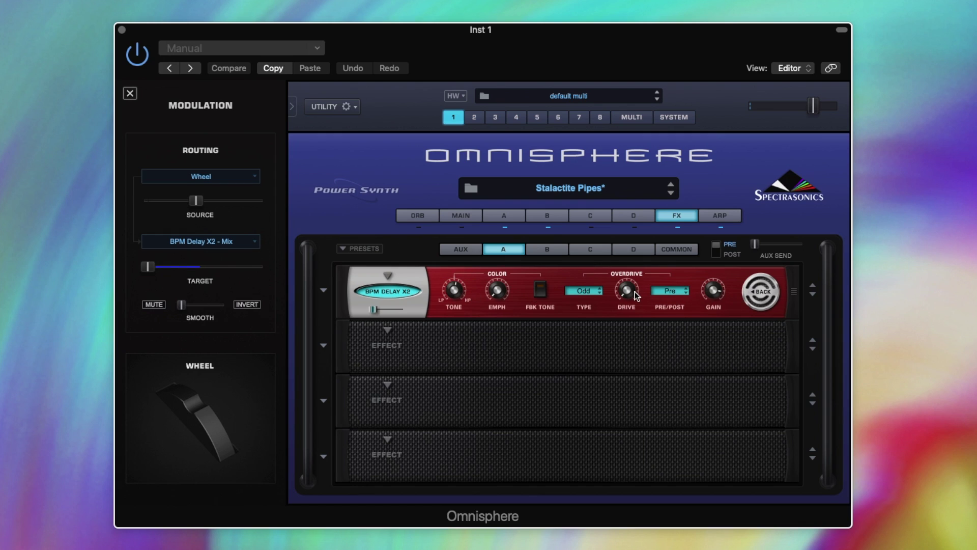
{"action": "left_click", "coordinate": [762, 295]}
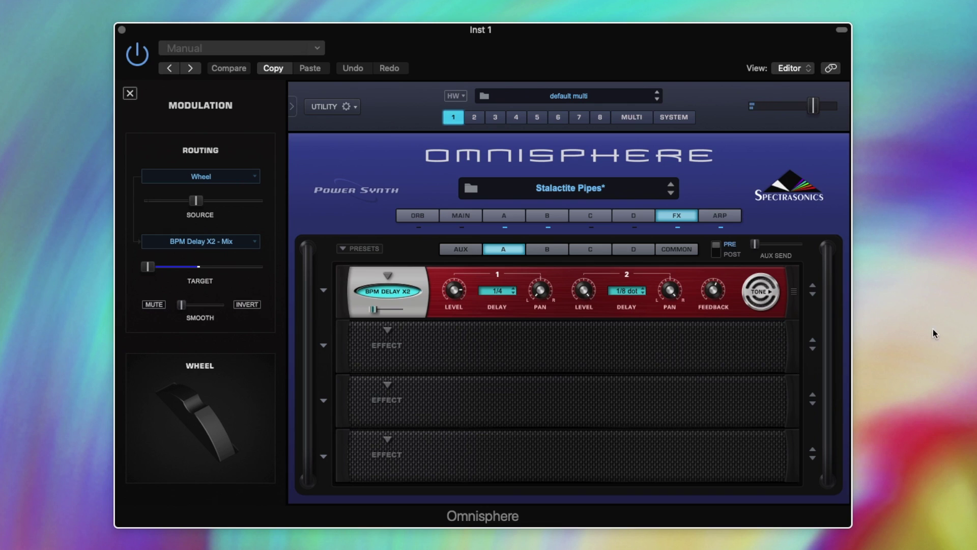
{"action": "left_click", "coordinate": [776, 300]}
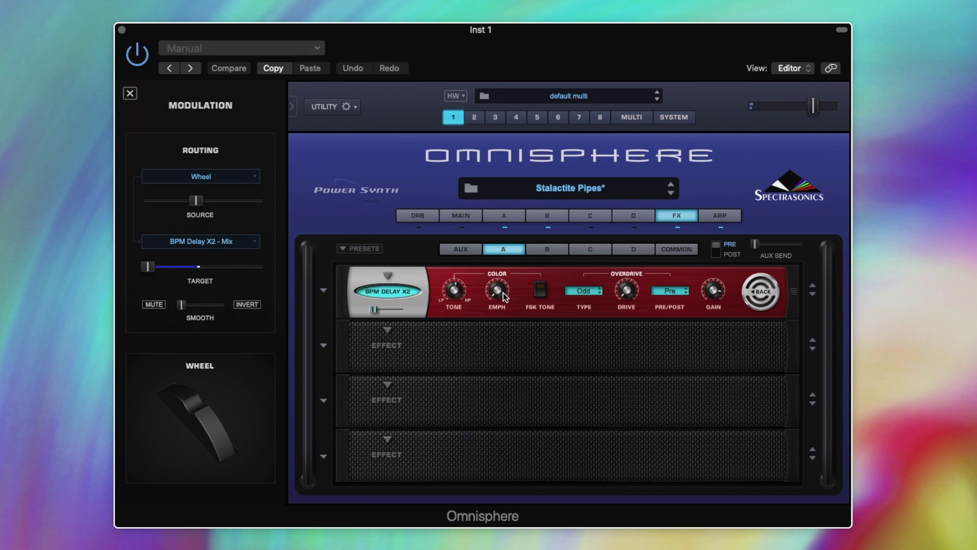
- Unmute the Orb modulations targeting Toxic Smasher and Power Filter in layer B's modulation matrix
{"action": "left_click", "coordinate": [548, 216]}
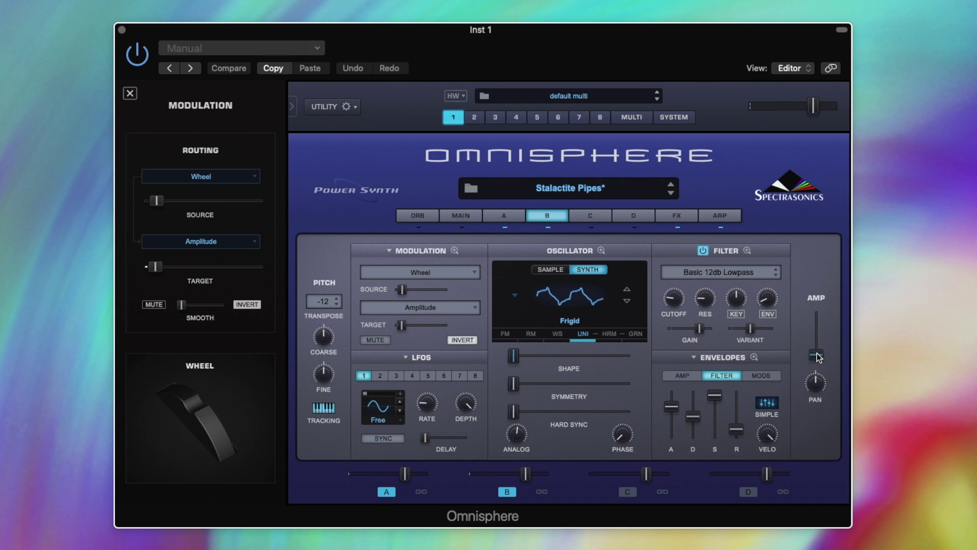
{"action": "left_click", "coordinate": [454, 251]}
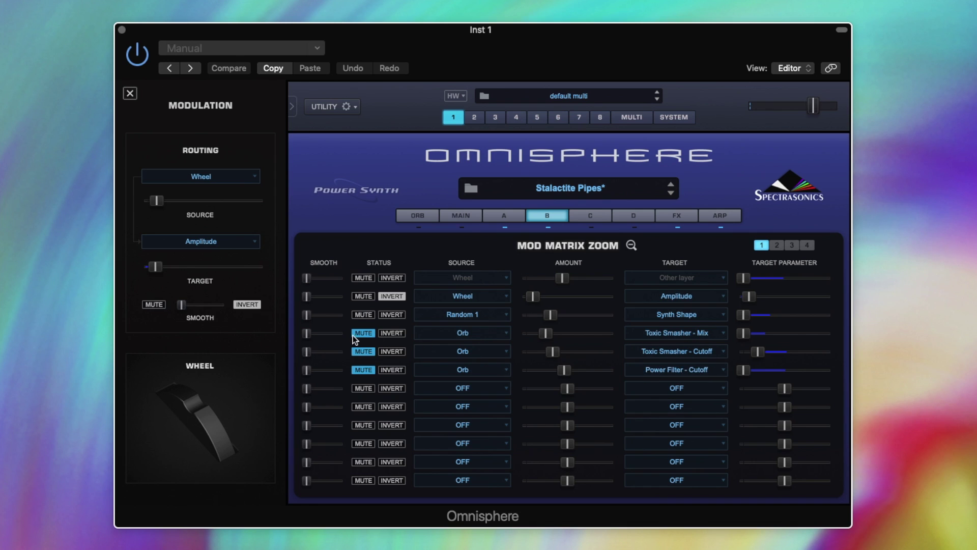
{"action": "left_click", "coordinate": [631, 245]}
- Turn on Toxic in the common effects rack and show the Orb modulation of its mix
{"action": "left_click", "coordinate": [677, 216]}
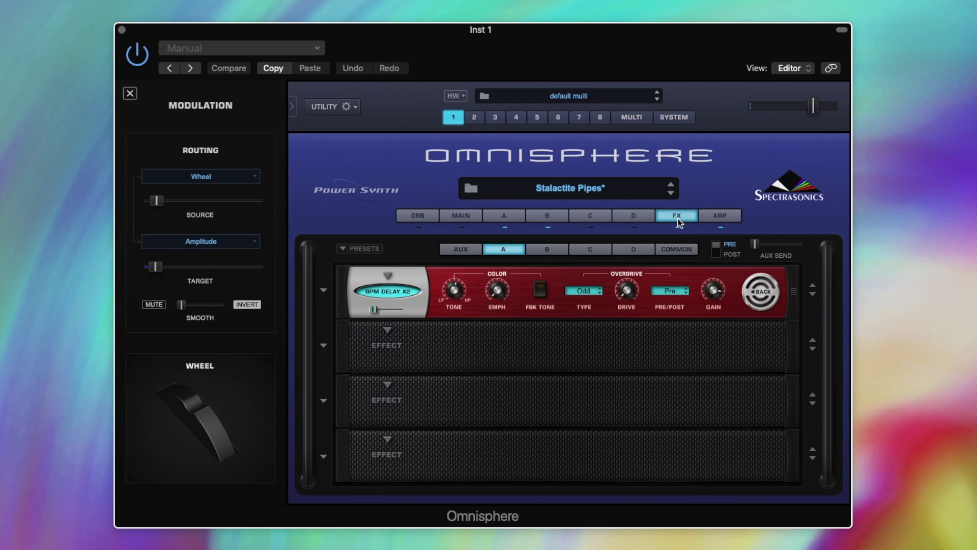
{"action": "left_click", "coordinate": [671, 250]}
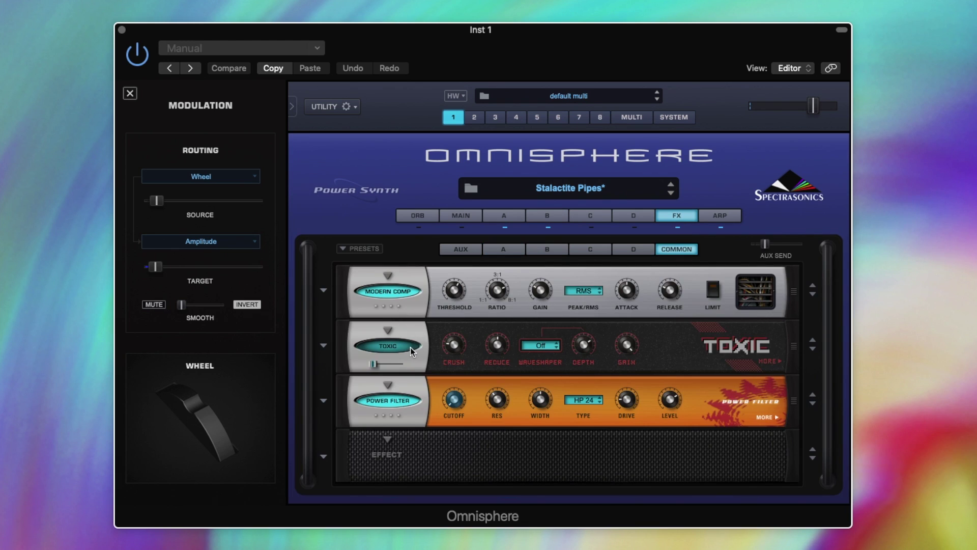
{"action": "right_click", "coordinate": [372, 364]}
{"action": "mouse_move", "coordinate": [419, 396]}
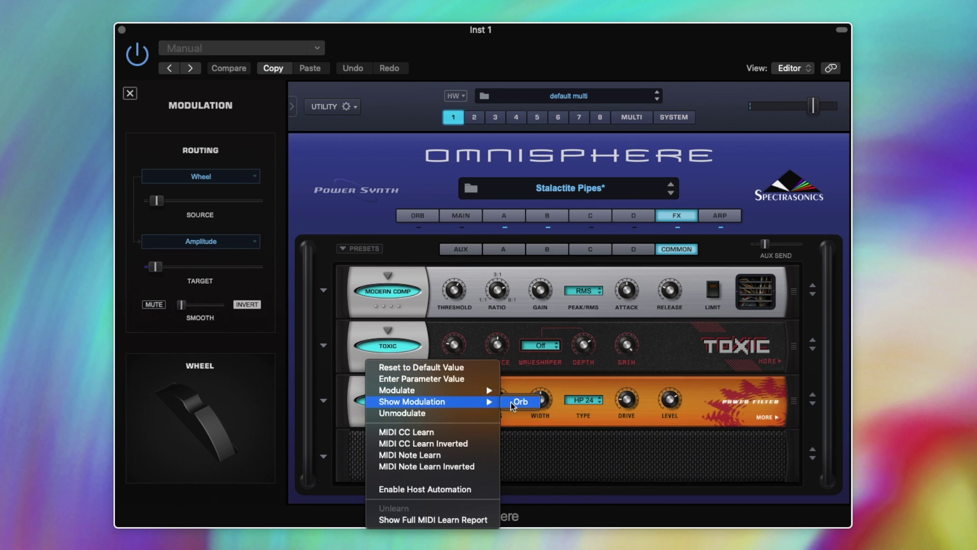
{"action": "left_click", "coordinate": [516, 402]}
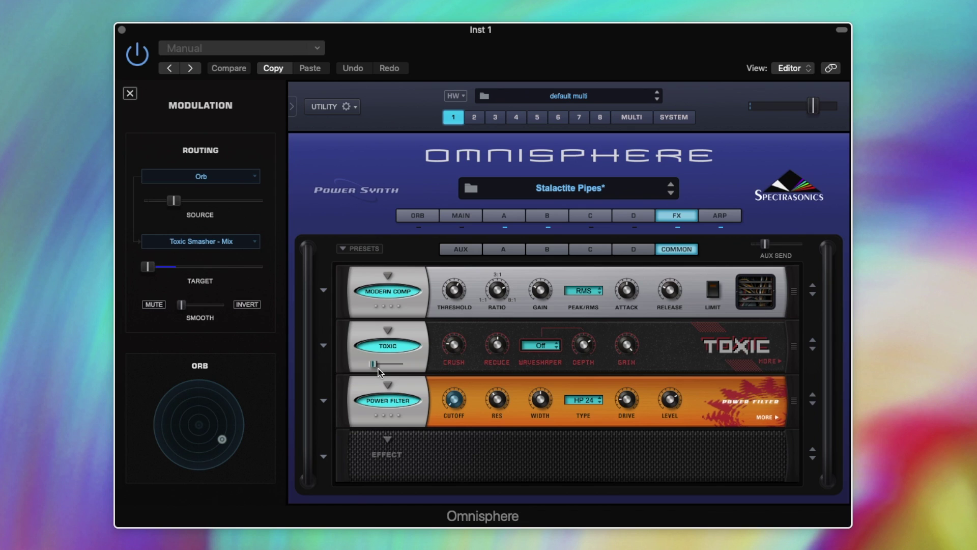
- Examine Toxic's additional crush, reduce and filter parameters, and show the Orb modulation of Power Filter's cutoff
{"action": "left_click", "coordinate": [775, 360]}
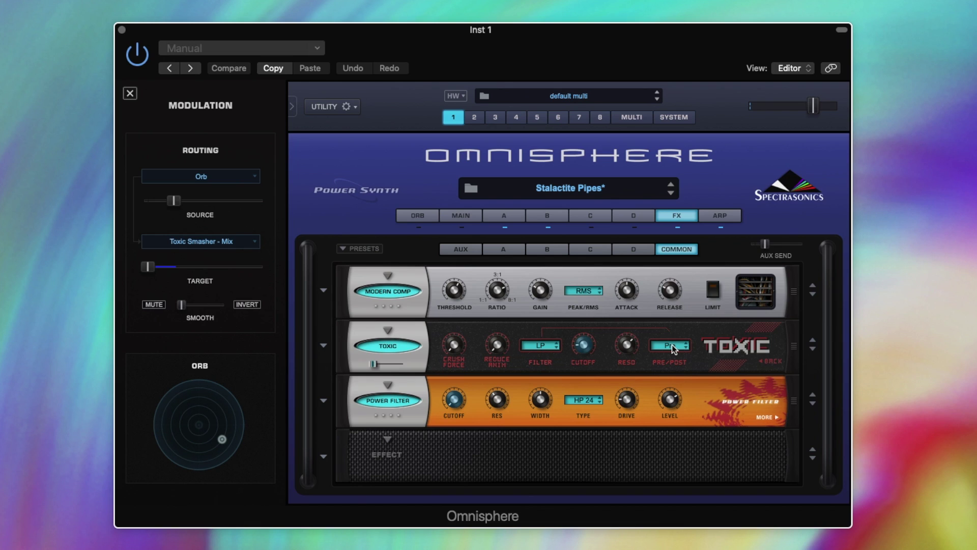
{"action": "right_click", "coordinate": [452, 406]}
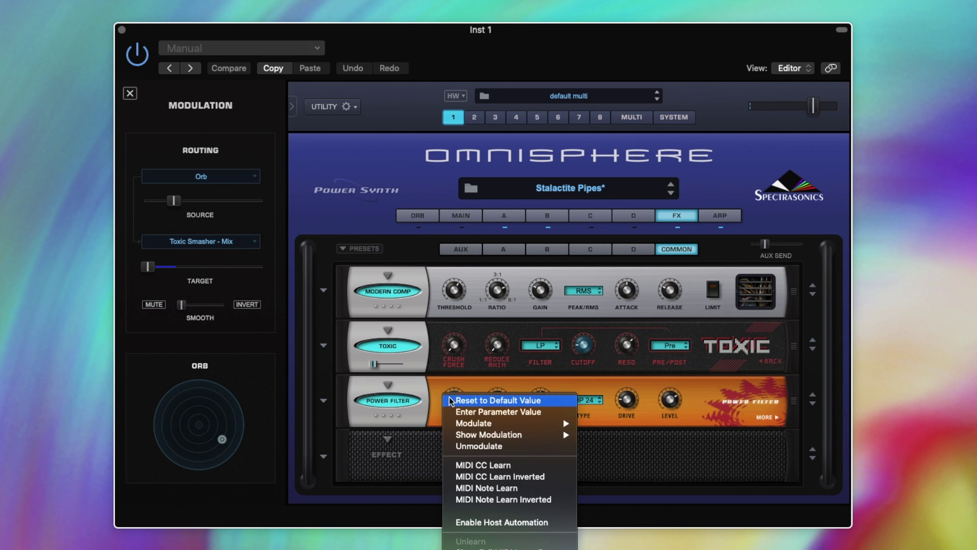
{"action": "mouse_move", "coordinate": [534, 434]}
{"action": "left_click", "coordinate": [597, 435]}
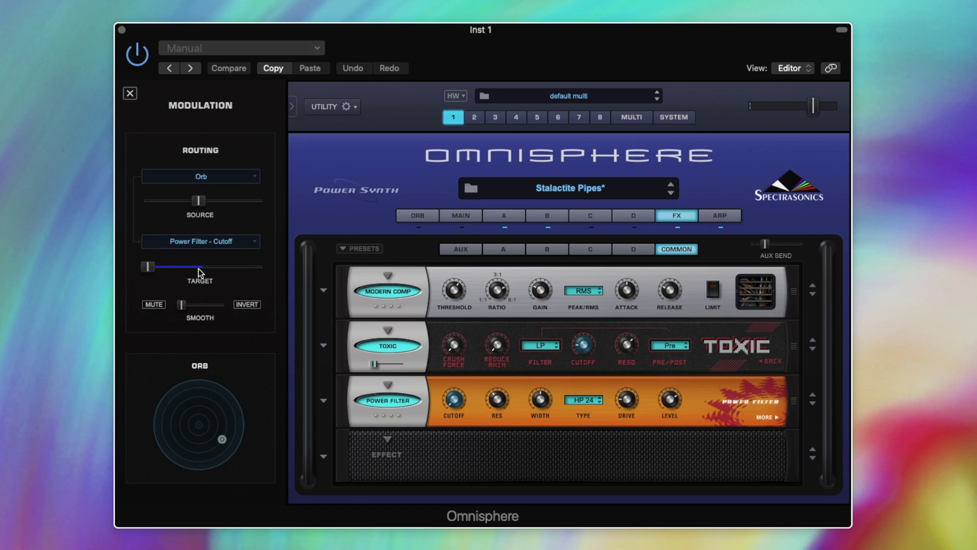
- Turn on the Orb and move its puck around the centre to audition the modulated effects
{"action": "left_click", "coordinate": [412, 218]}
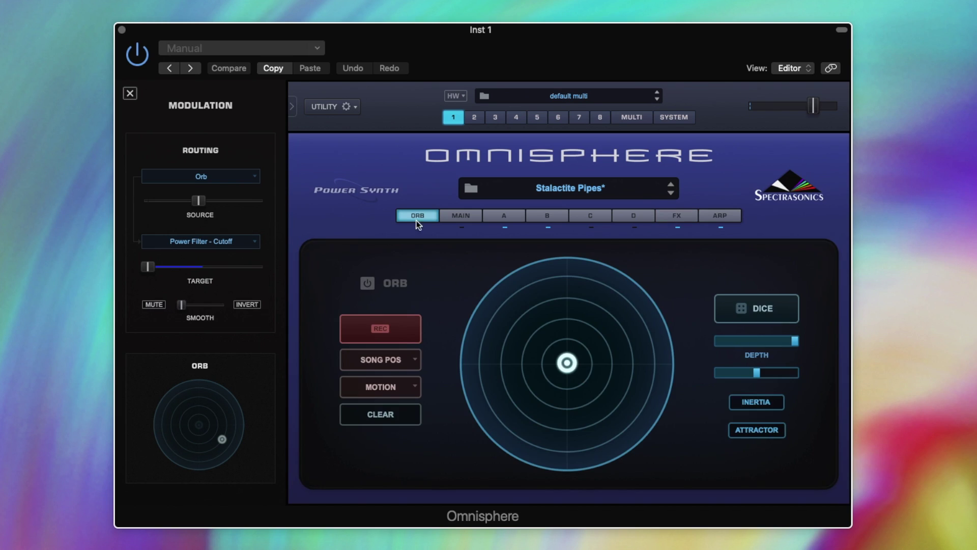
{"action": "left_click", "coordinate": [418, 227]}
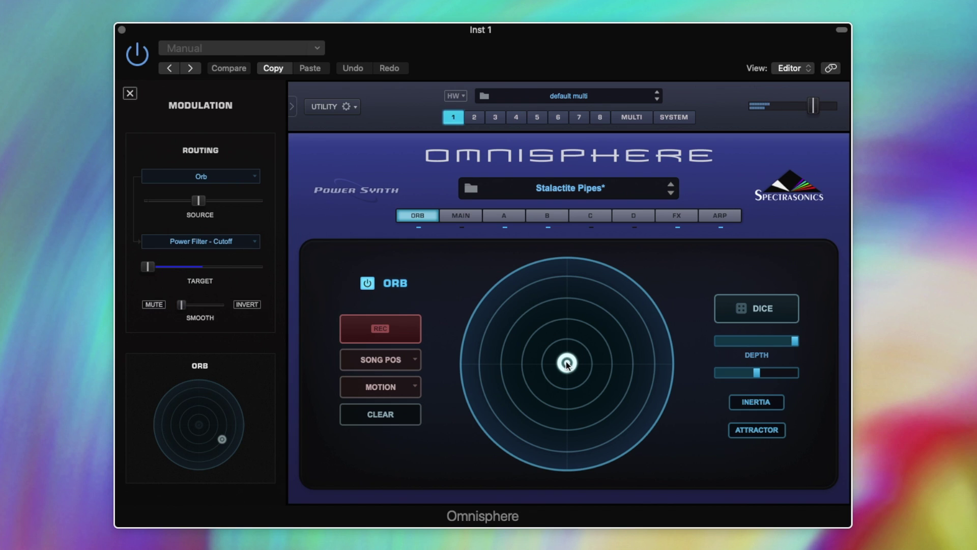
{"action": "mouse_move", "coordinate": [566, 365]}
{"action": "left_mouse_down"}
{"action": "mouse_move", "coordinate": [603, 379]}
{"action": "mouse_move", "coordinate": [667, 377]}
{"action": "mouse_move", "coordinate": [662, 345]}
{"action": "mouse_move", "coordinate": [637, 341]}
{"action": "mouse_move", "coordinate": [570, 365]}
{"action": "mouse_move", "coordinate": [605, 383]}
{"action": "mouse_move", "coordinate": [664, 377]}
{"action": "mouse_move", "coordinate": [667, 331]}
{"action": "mouse_move", "coordinate": [558, 320]}
{"action": "mouse_move", "coordinate": [490, 330]}
{"action": "mouse_move", "coordinate": [494, 355]}
{"action": "mouse_move", "coordinate": [556, 382]}
{"action": "mouse_move", "coordinate": [629, 383]}
{"action": "mouse_move", "coordinate": [652, 372]}
{"action": "mouse_move", "coordinate": [654, 350]}
{"action": "mouse_move", "coordinate": [605, 343]}
{"action": "mouse_move", "coordinate": [571, 364]}
{"action": "left_mouse_up"}
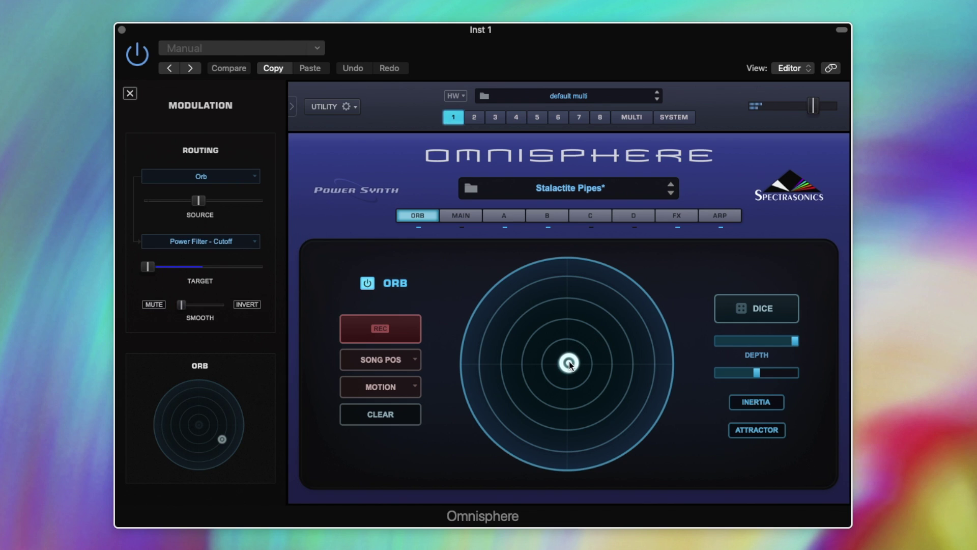